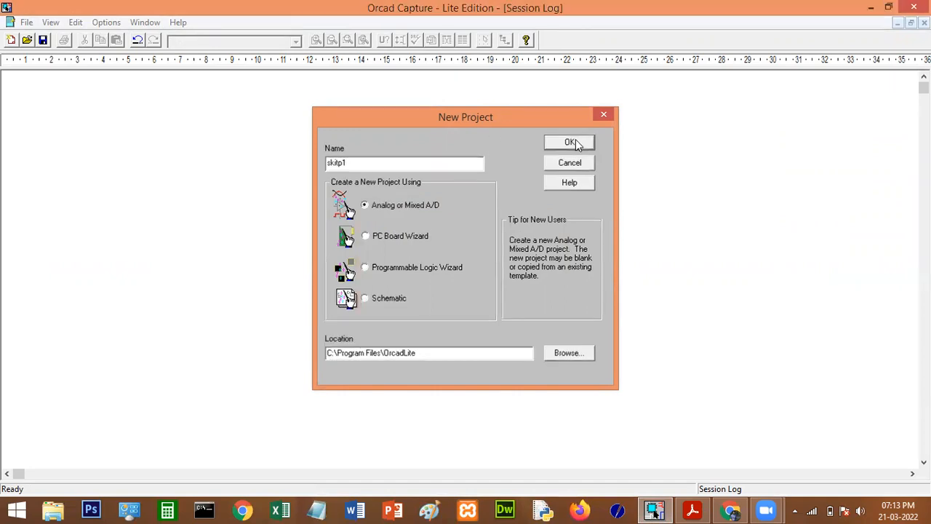
# Create the Analog or Mixed A/D project skitp1 as a blank project
pyautogui.click(570, 141)
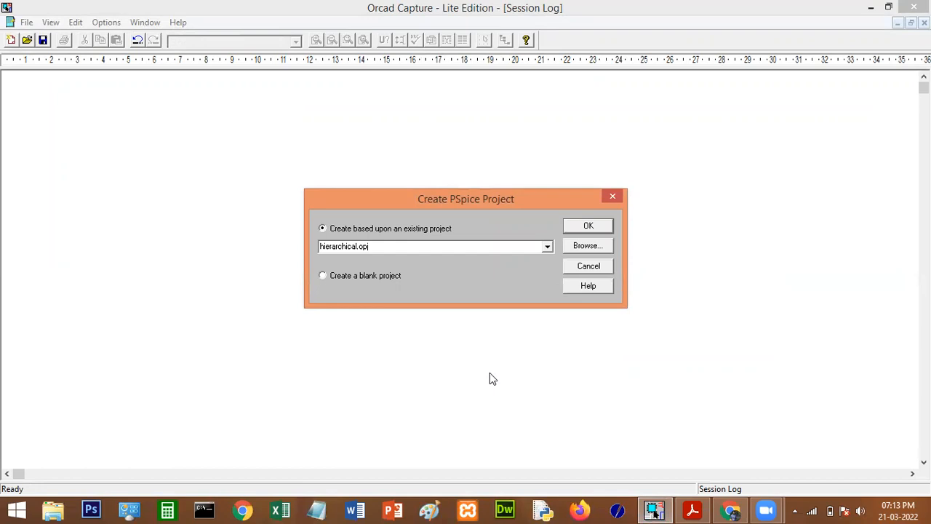
pyautogui.click(357, 276)
pyautogui.click(589, 228)
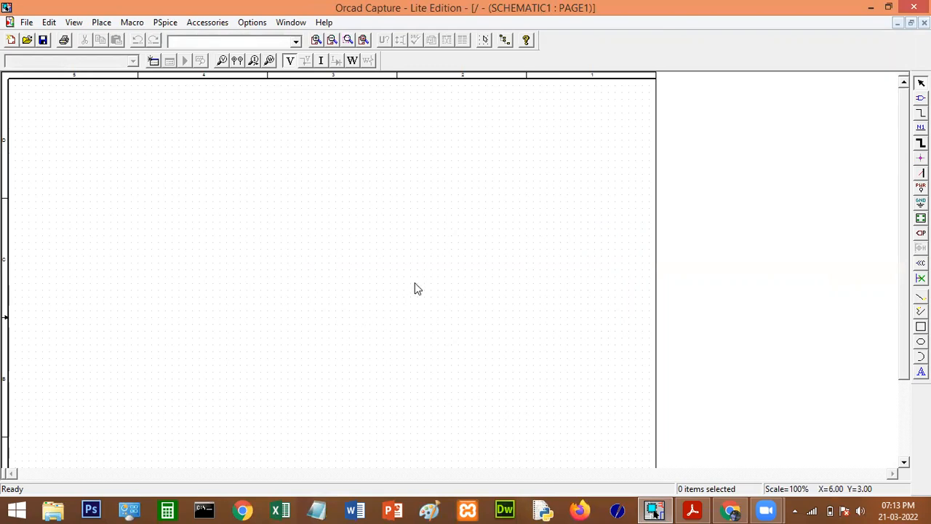
# Start placing a part, browse the ABM, ANALOG, ANALOG_P and BREAKOUT libraries, and check the circuit in timer555.pdf in Acrobat Reader
pyautogui.click(102, 22)
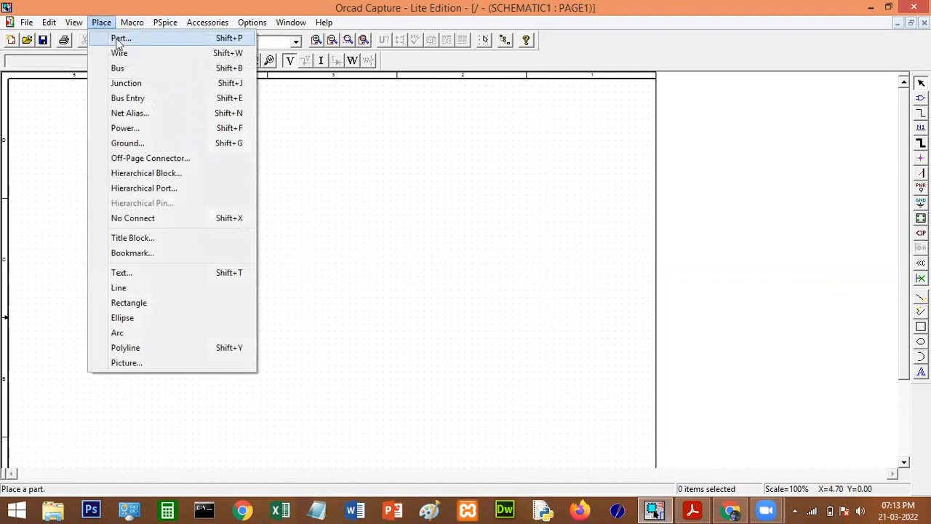
pyautogui.click(120, 39)
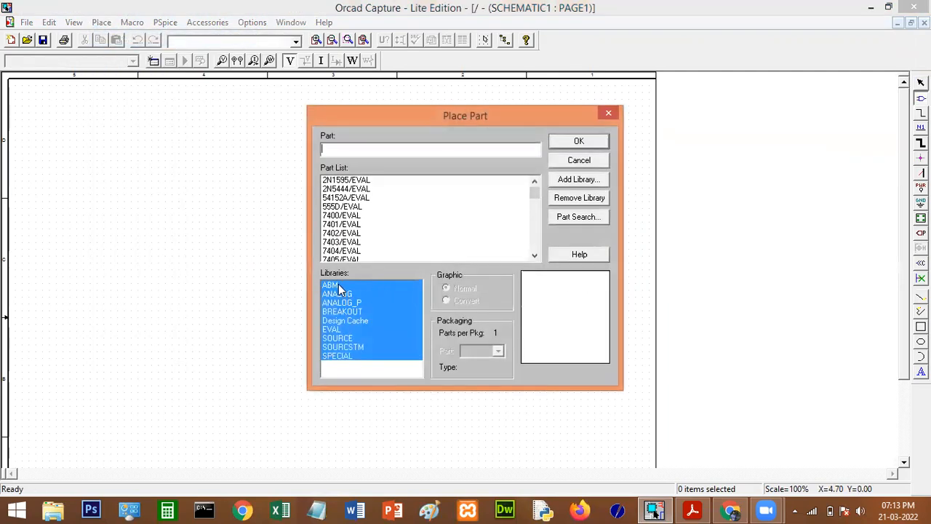
pyautogui.click(338, 285)
pyautogui.click(340, 294)
pyautogui.click(342, 302)
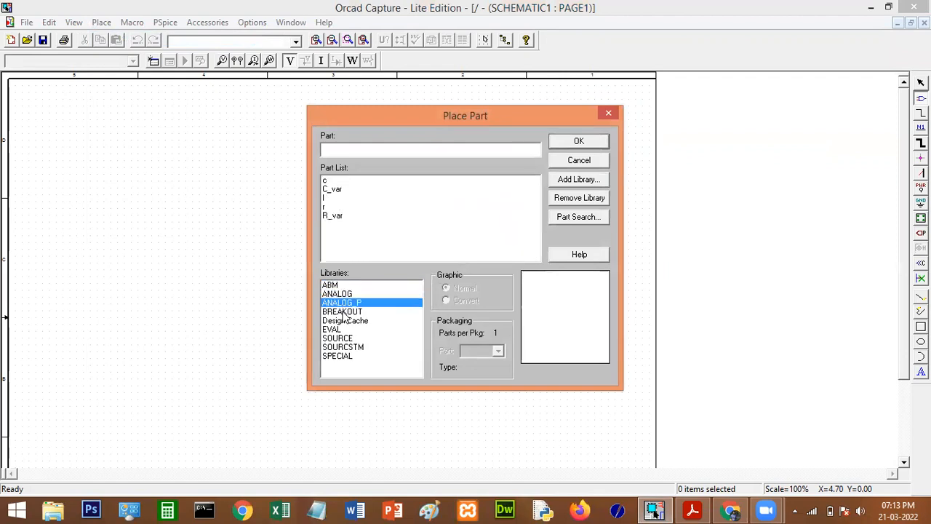
pyautogui.click(342, 312)
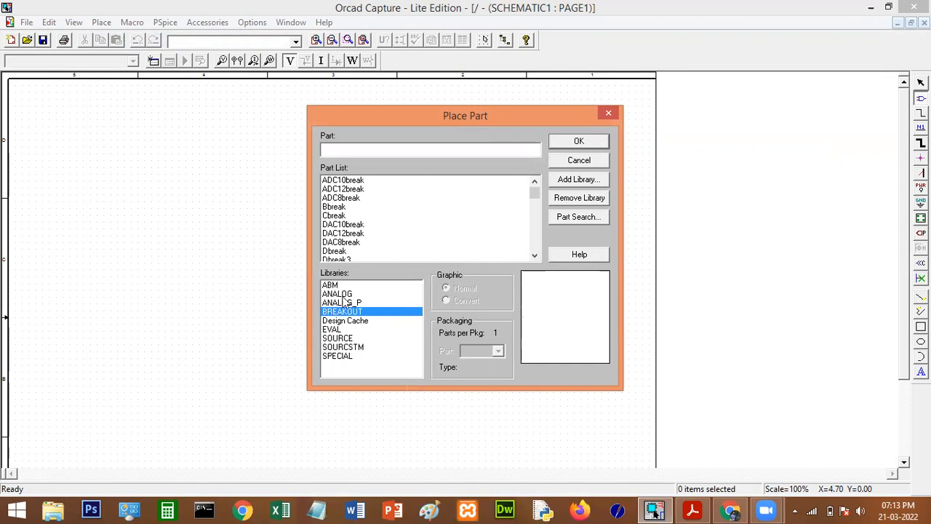
pyautogui.click(695, 509)
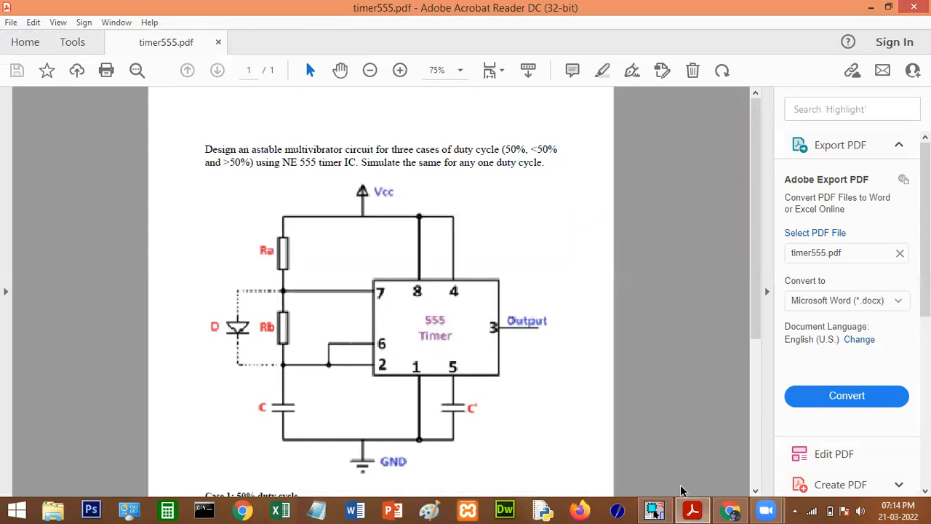
pyautogui.click(654, 509)
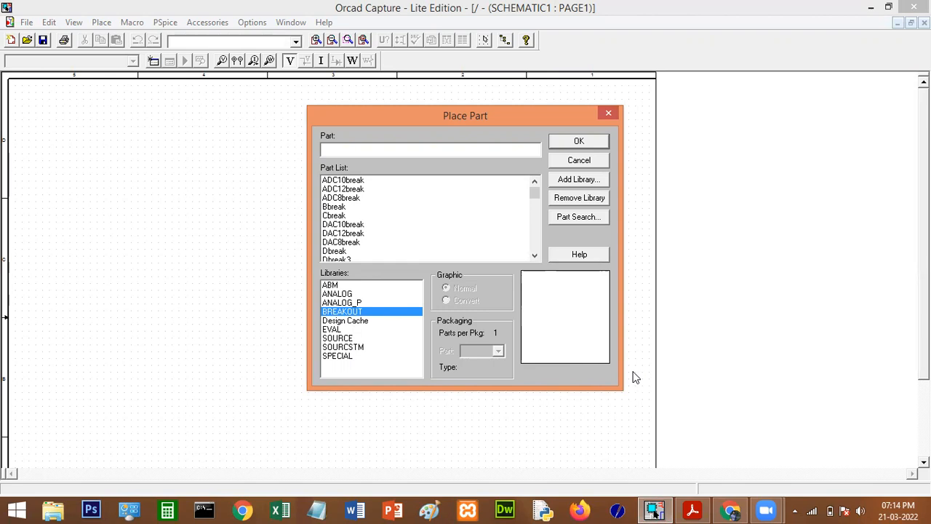
# Find the 555D timer in the EVAL library and place it near the middle of the schematic page
pyautogui.click(331, 286)
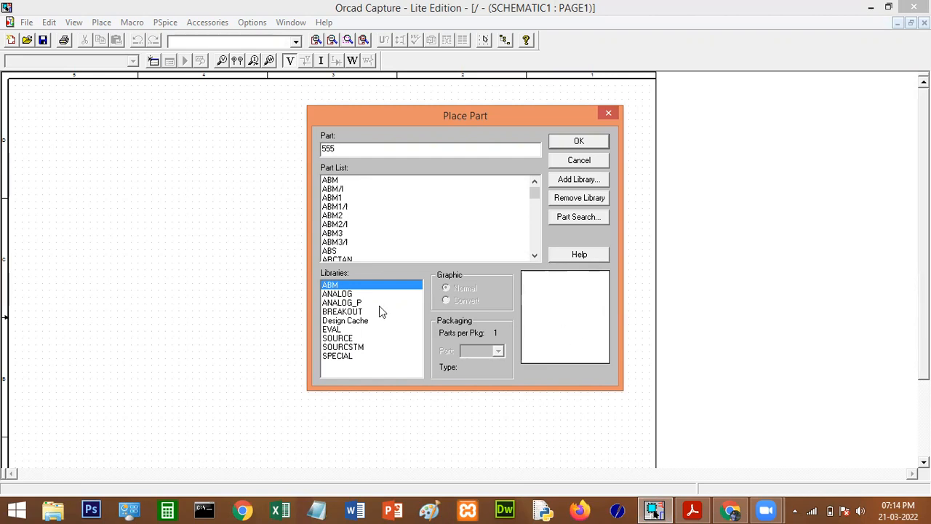
pyautogui.click(338, 295)
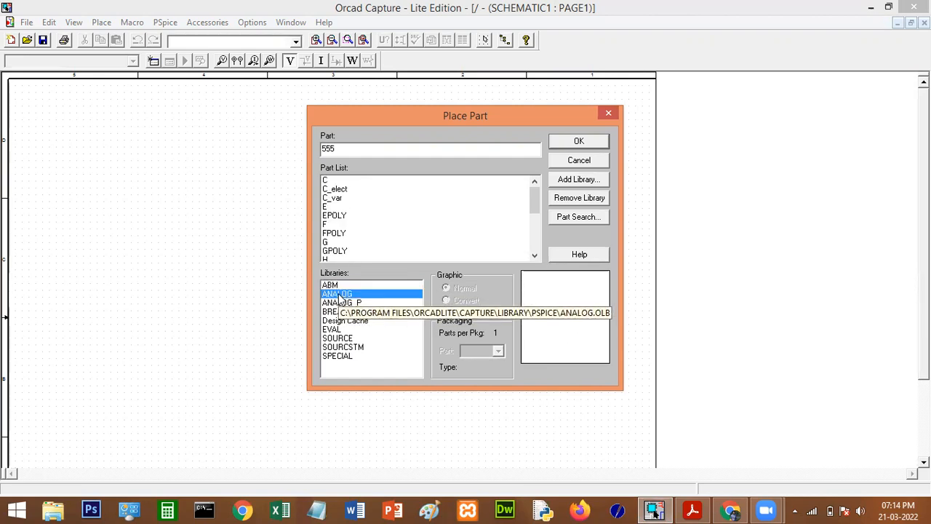
pyautogui.click(347, 304)
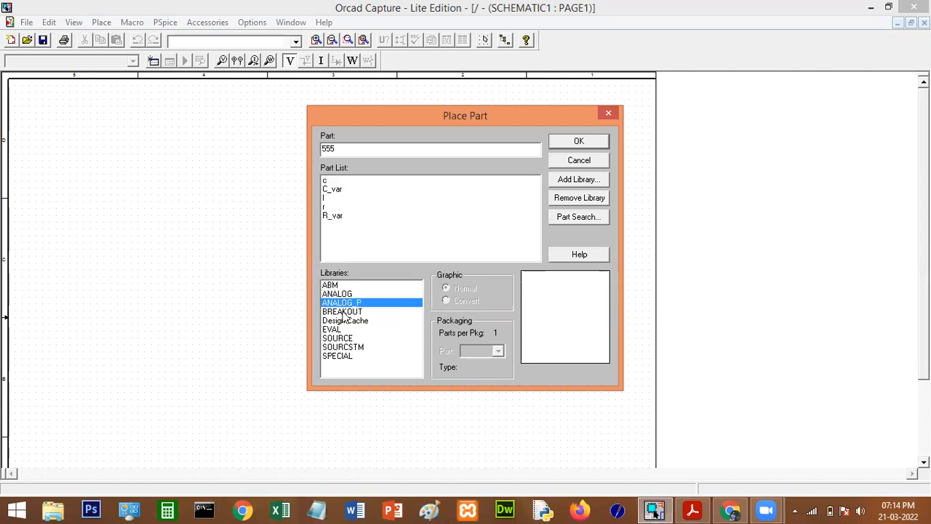
pyautogui.click(342, 312)
pyautogui.click(352, 322)
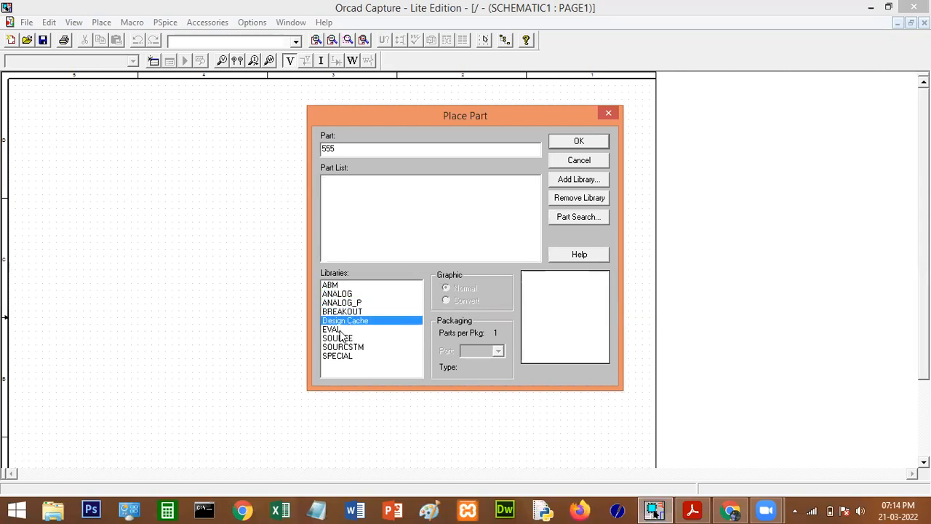
pyautogui.click(340, 331)
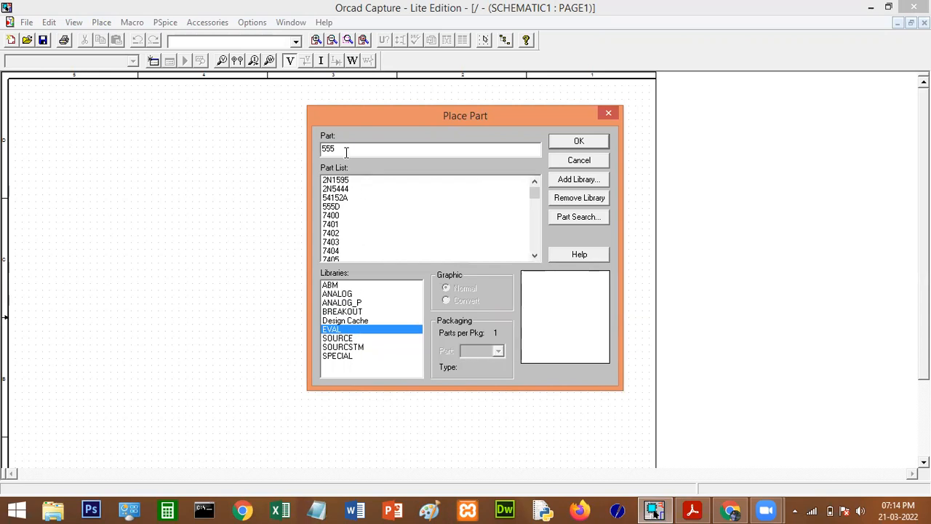
pyautogui.write('555')
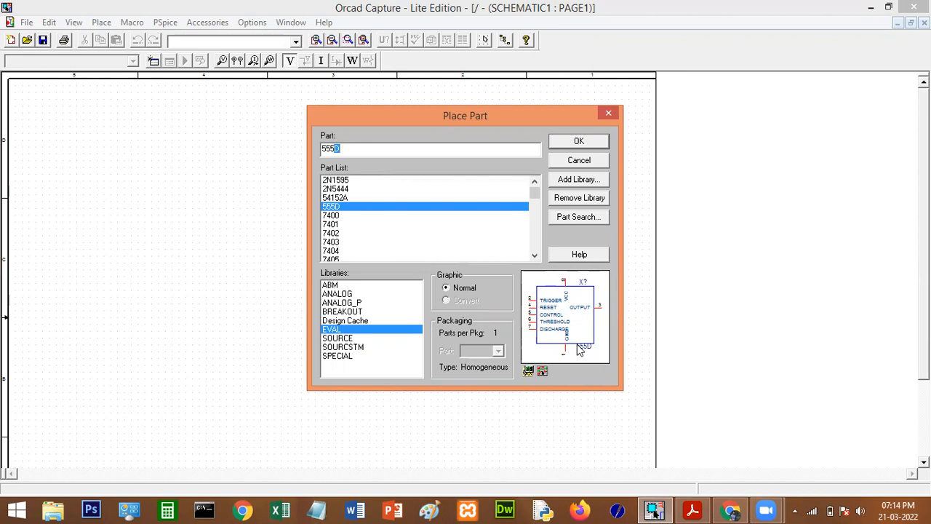
pyautogui.click(580, 151)
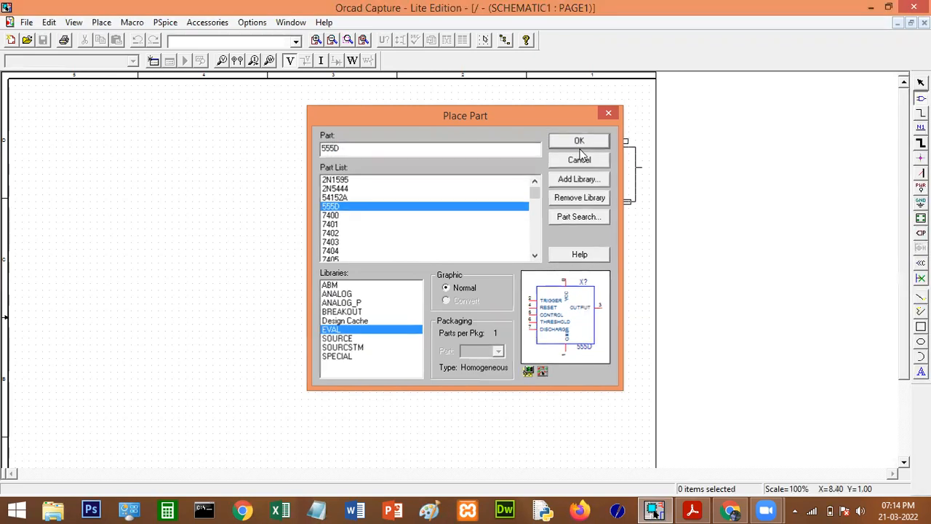
pyautogui.click(393, 211)
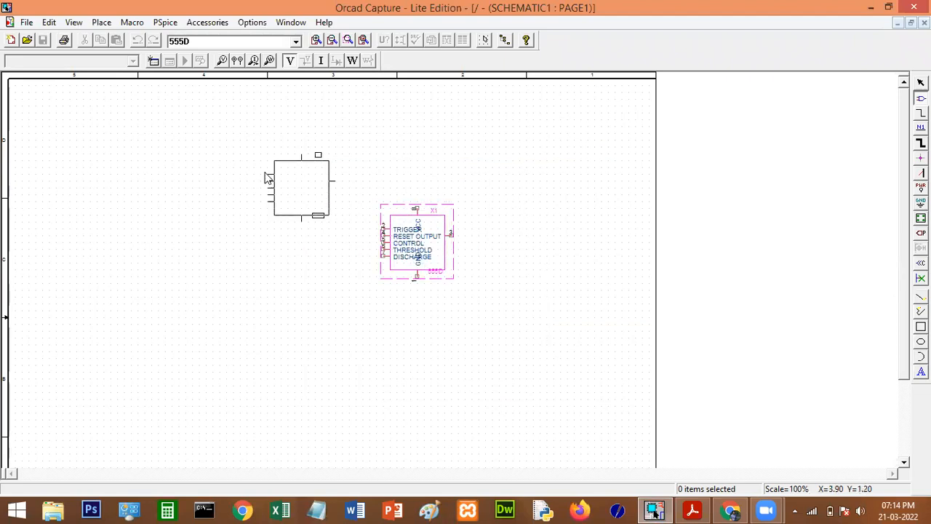
# Place two more 555D timers, one on each side of the first, and end part placement
pyautogui.click(179, 178)
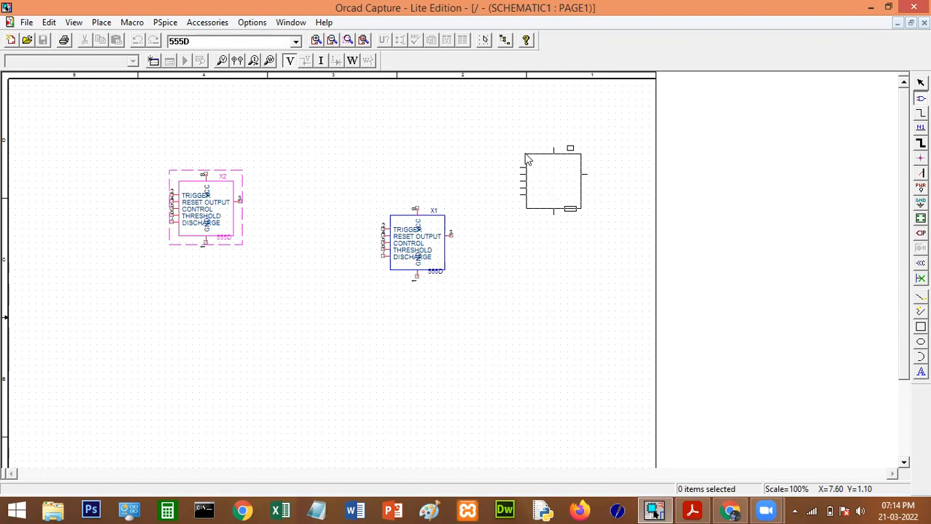
pyautogui.click(529, 157)
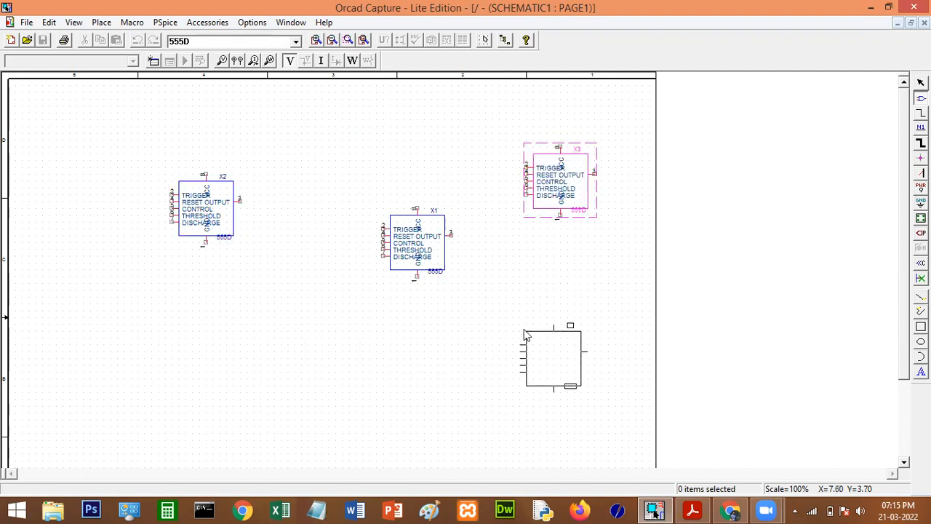
pyautogui.rightClick(525, 330)
pyautogui.click(552, 340)
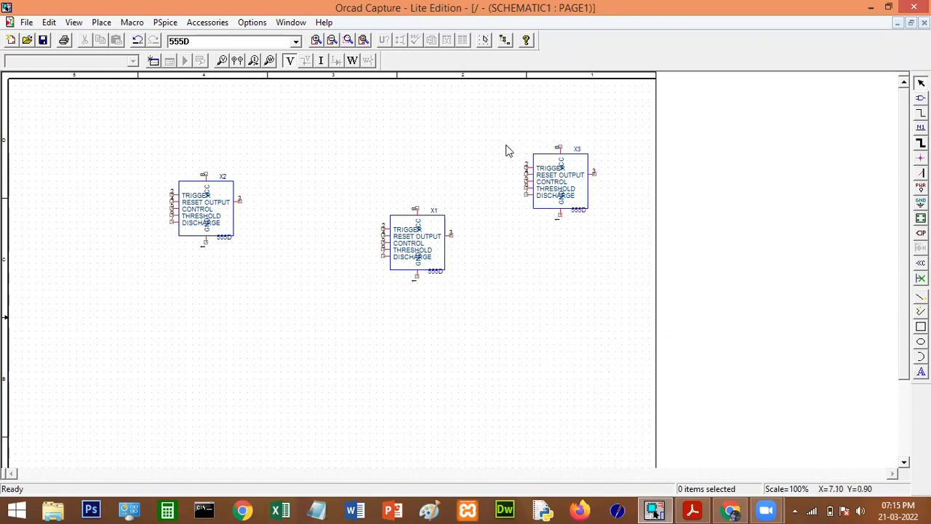
# Delete the two extra 555D timers on either side of the central one
pyautogui.moveTo(478, 133); pyautogui.dragTo(620, 251)
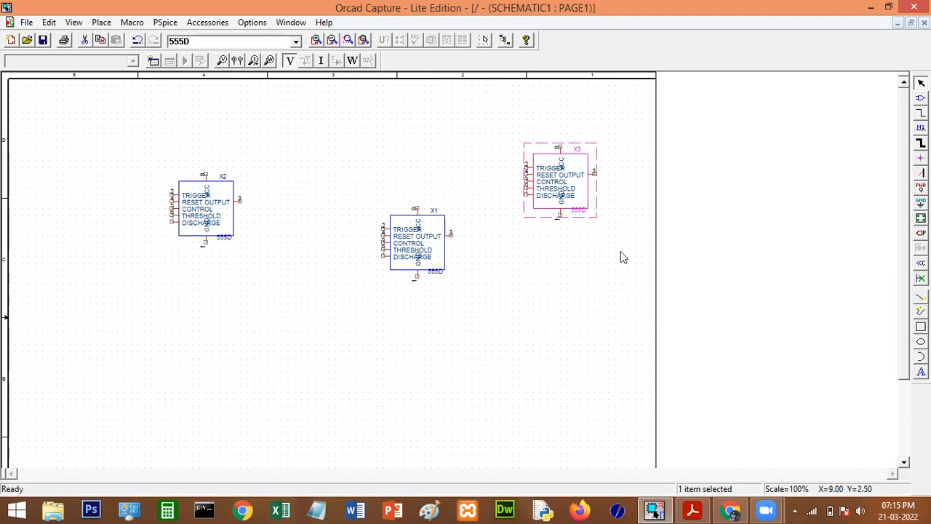
pyautogui.press('Delete')
pyautogui.moveTo(159, 167); pyautogui.dragTo(296, 295)
pyautogui.press('Delete')
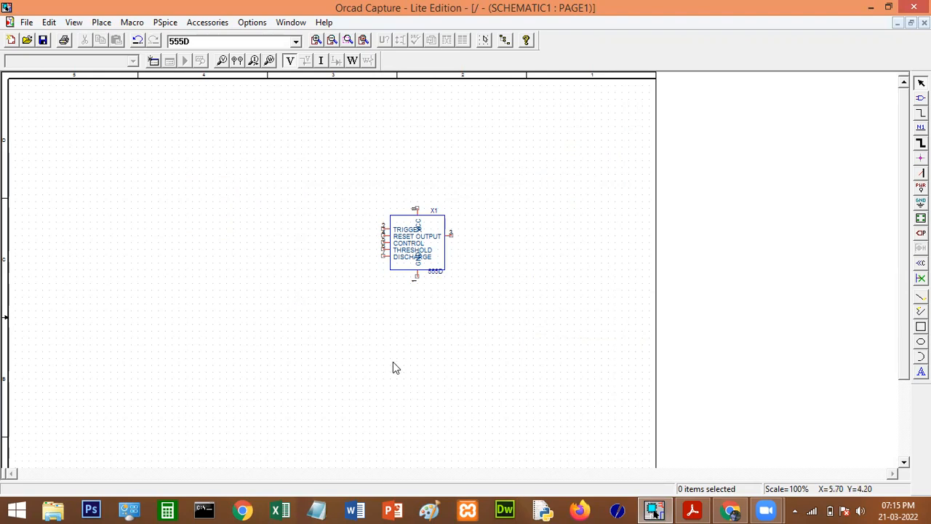
# Compare the placed 555D timer with the circuit diagram in timer555.pdf in Acrobat Reader and return to the Orcad Capture schematic
pyautogui.click(316, 40)
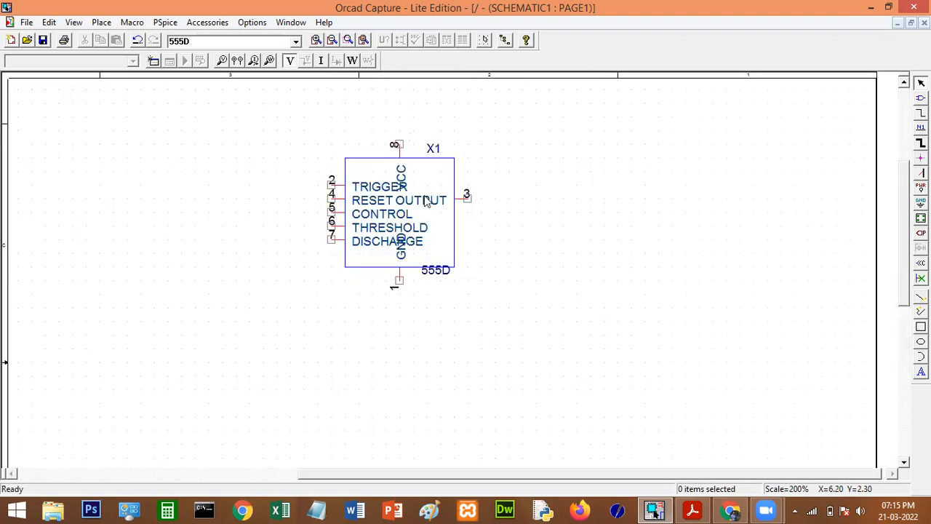
pyautogui.moveTo(664, 475); pyautogui.dragTo(576, 480)
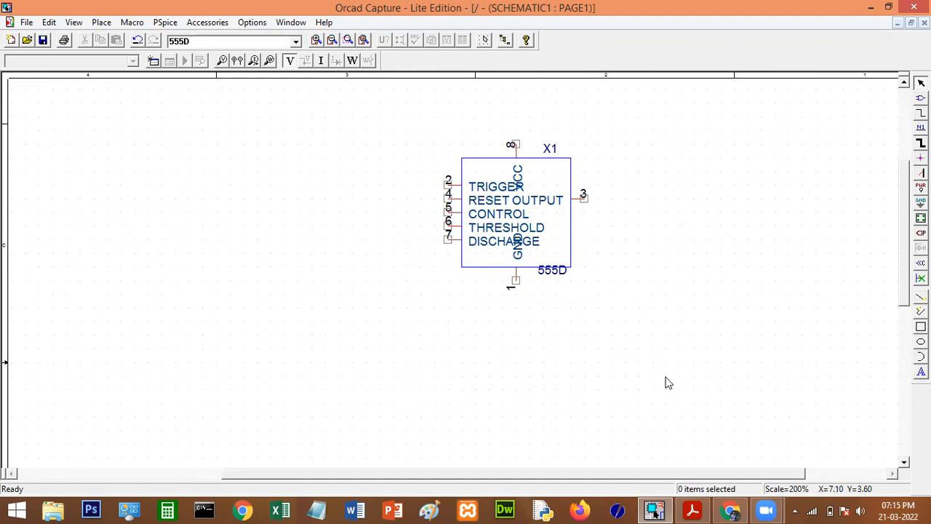
pyautogui.click(692, 509)
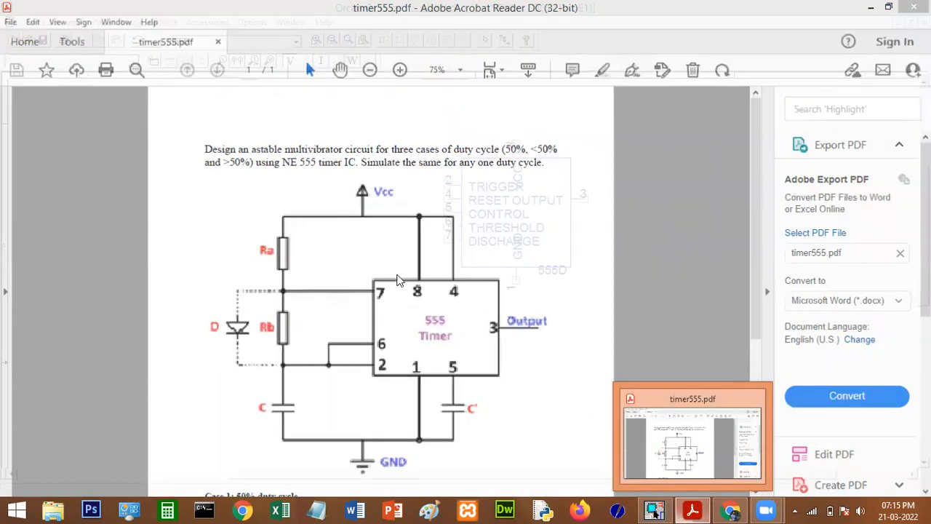
pyautogui.click(692, 509)
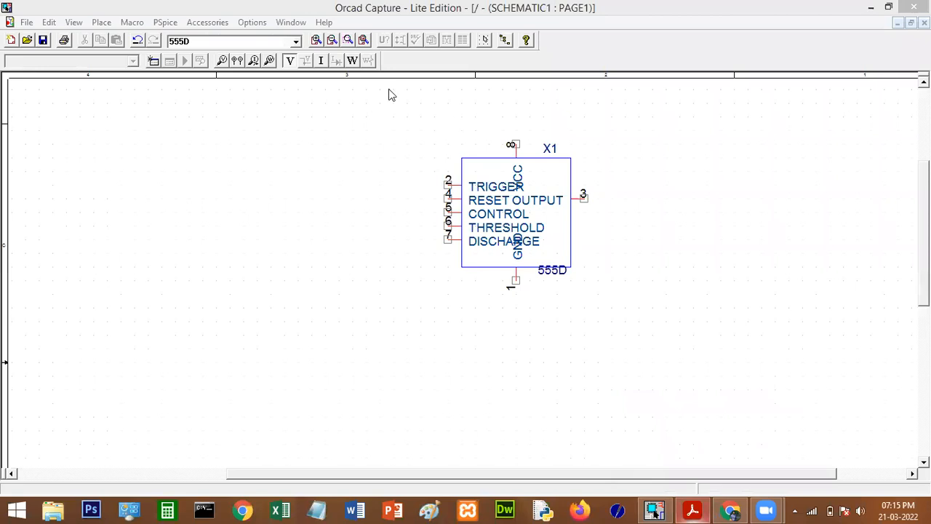
pyautogui.click(374, 168)
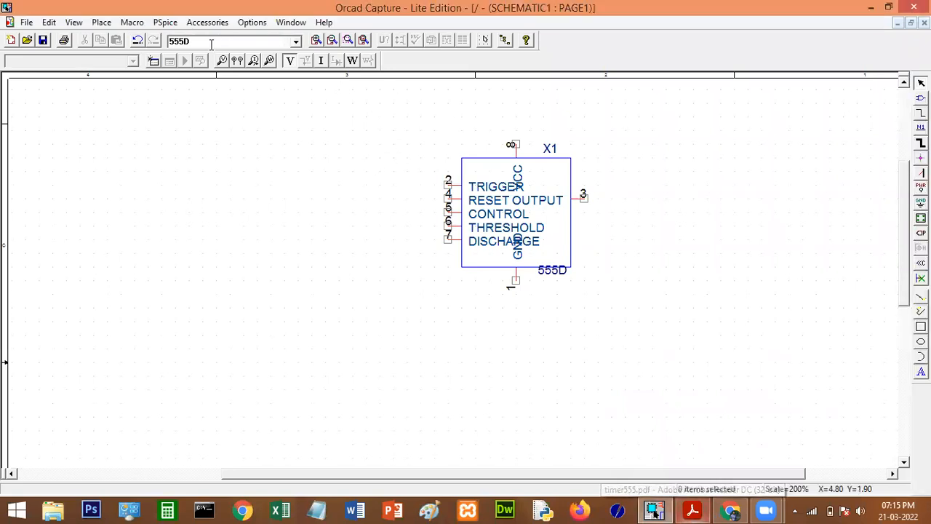
# Place two R resistors from the ANALOG library, rotated vertically and one above the other, to the left of the 555D timer
pyautogui.click(101, 22)
pyautogui.click(119, 34)
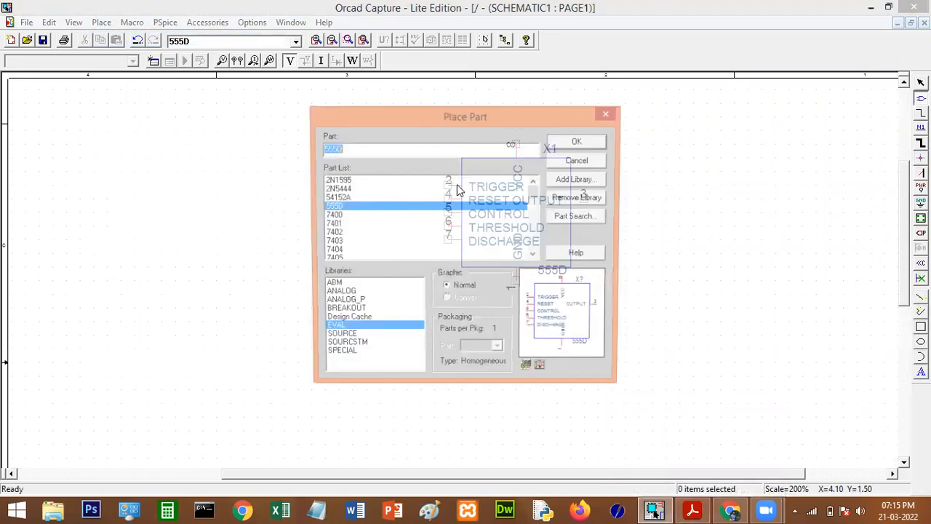
pyautogui.click(342, 294)
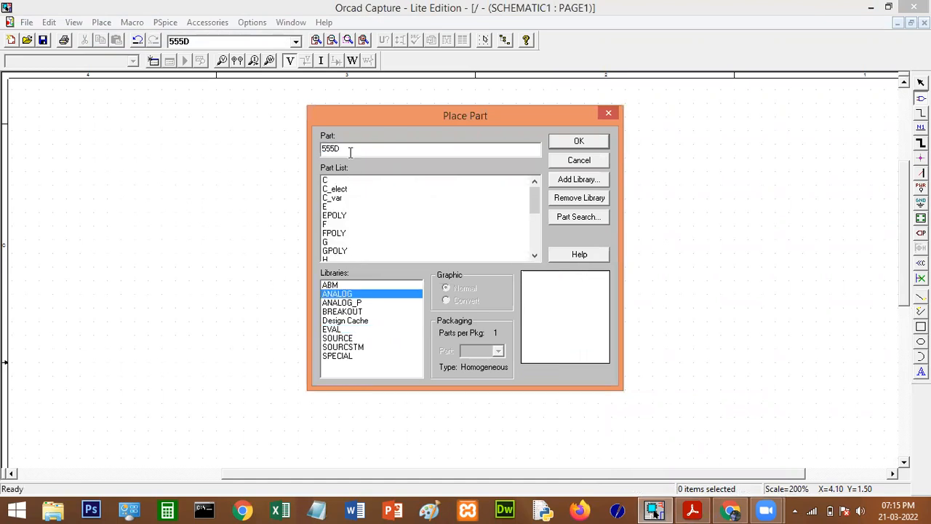
pyautogui.write('R')
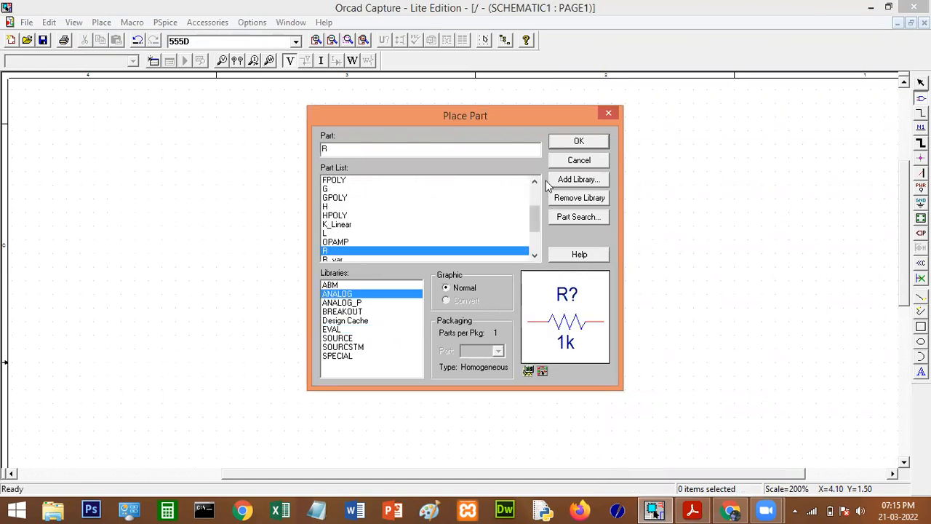
pyautogui.click(588, 140)
pyautogui.rightClick(326, 201)
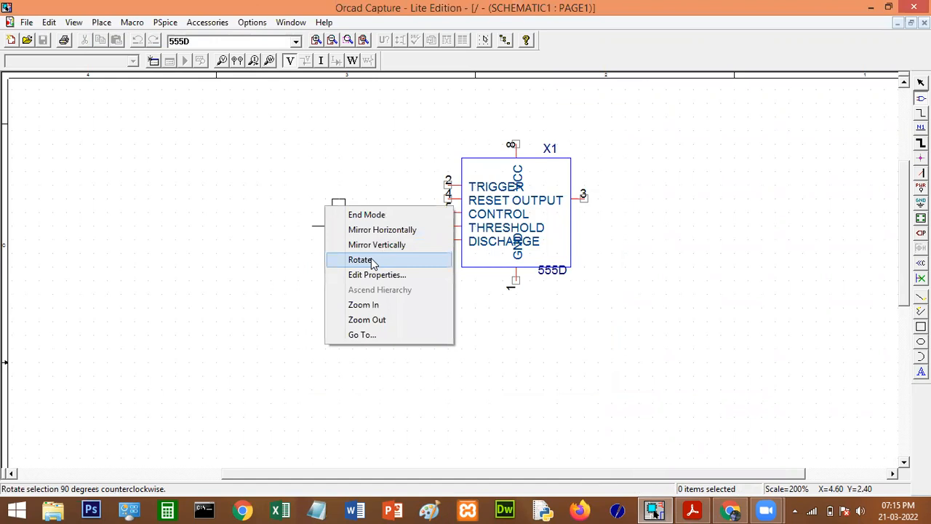
pyautogui.click(366, 260)
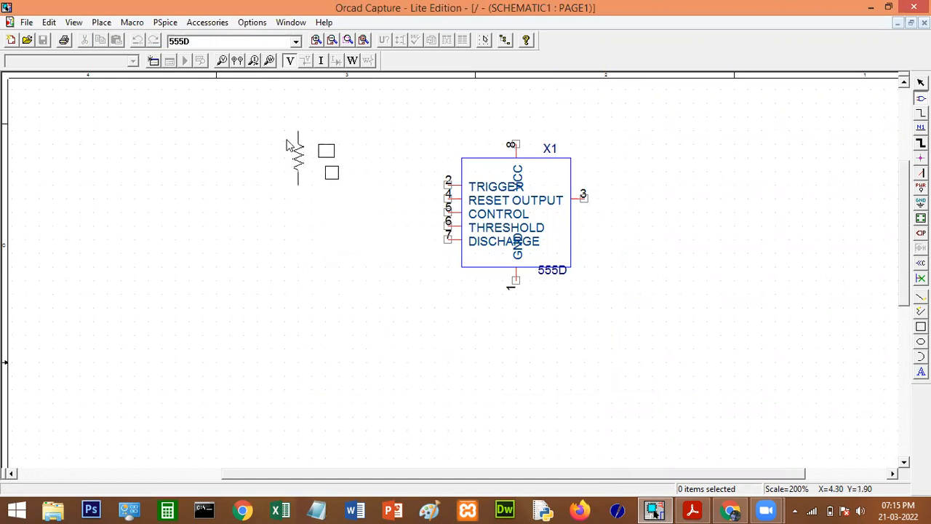
pyautogui.click(288, 135)
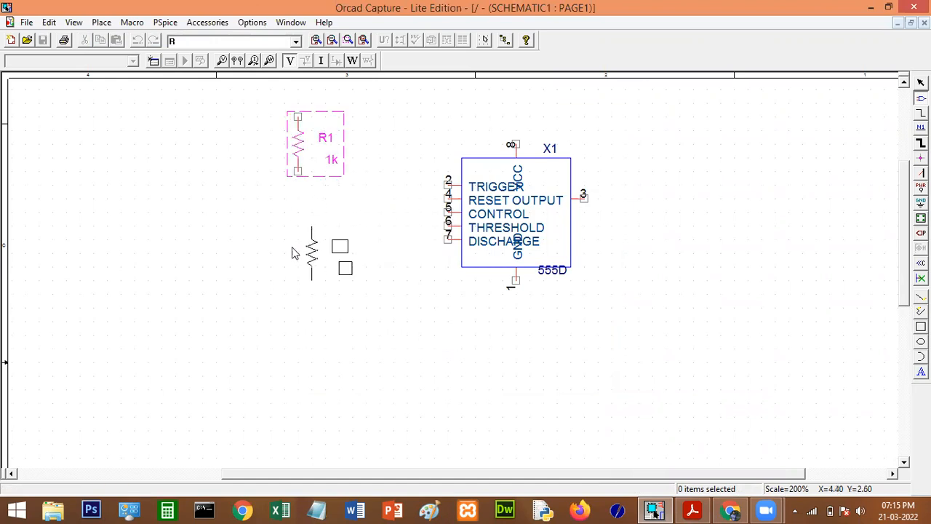
pyautogui.click(282, 300)
pyautogui.rightClick(688, 237)
pyautogui.click(709, 244)
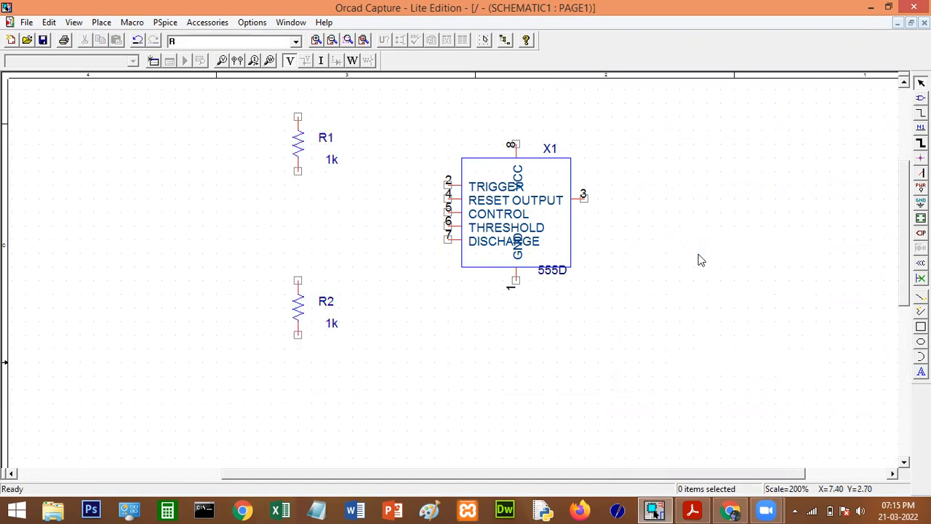
# Check the timer555.pdf diagram in Acrobat Reader for the remaining components and return to the Orcad Capture schematic
pyautogui.hotkey('alt', 'Tab')
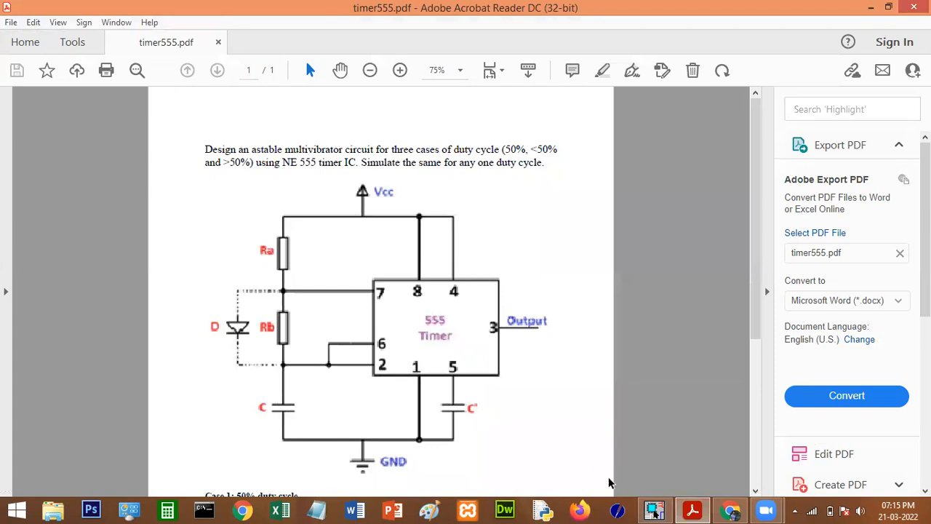
pyautogui.click(693, 511)
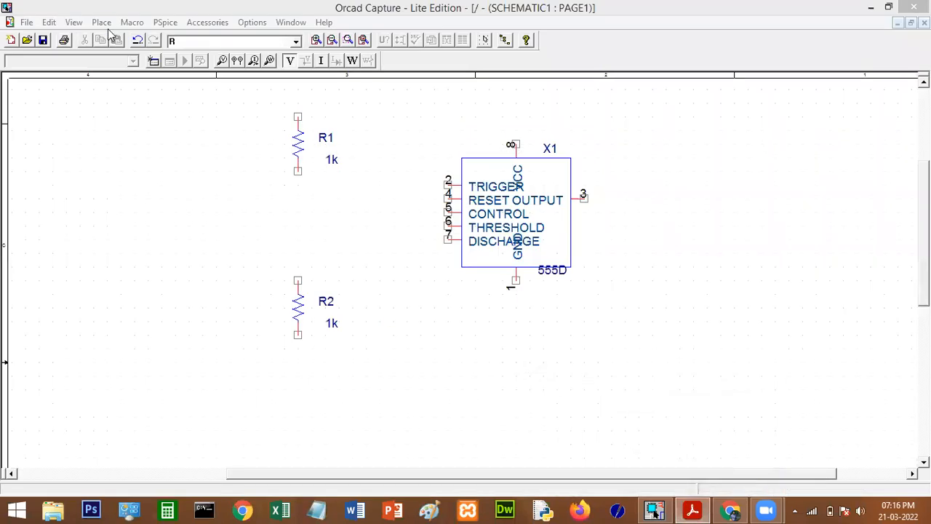
# Place two C capacitors from the ANALOG library, rotated vertically, one below R2 and one below the 555D timer
pyautogui.click(114, 141)
pyautogui.click(101, 22)
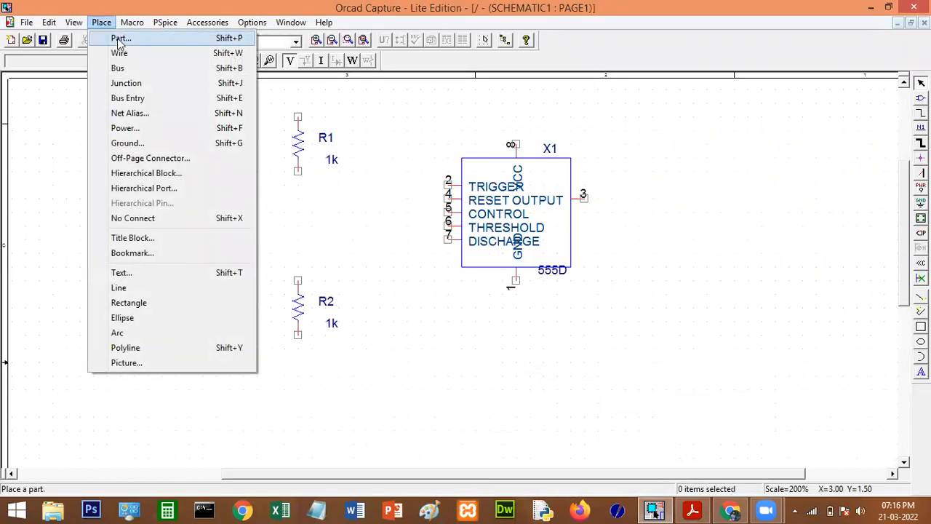
pyautogui.click(120, 40)
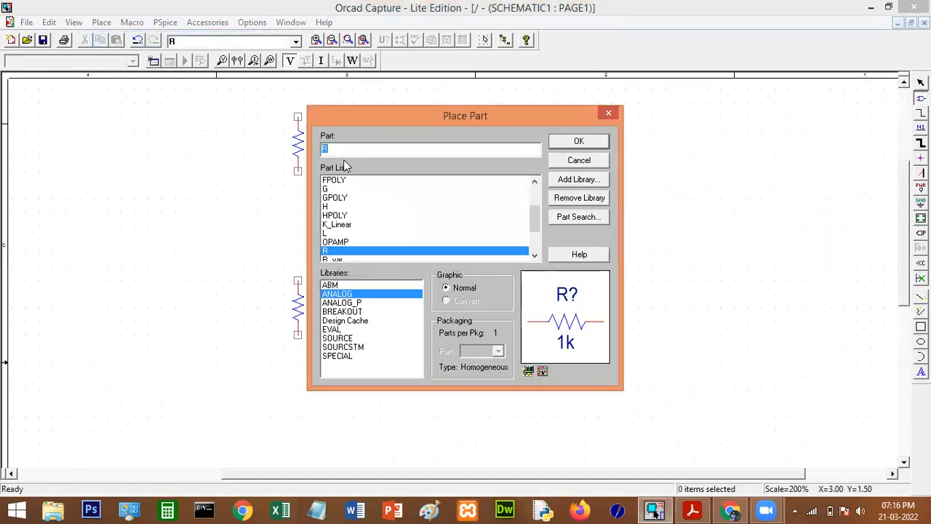
pyautogui.write('C')
pyautogui.click(579, 141)
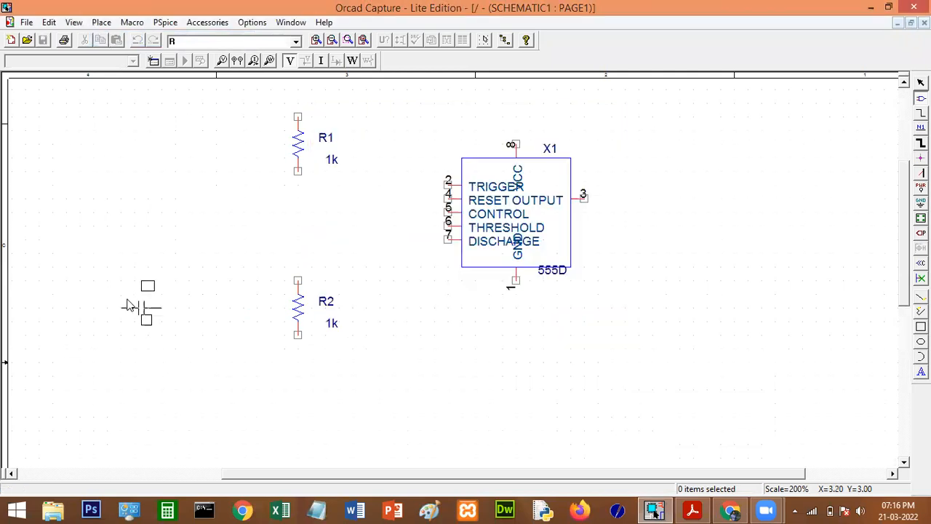
pyautogui.rightClick(126, 301)
pyautogui.click(162, 351)
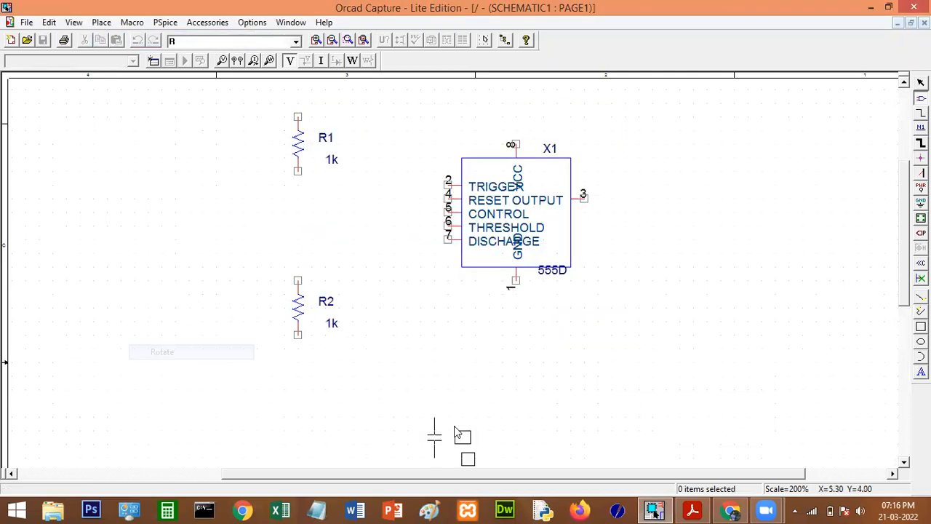
pyautogui.press('Escape')
pyautogui.click(284, 412)
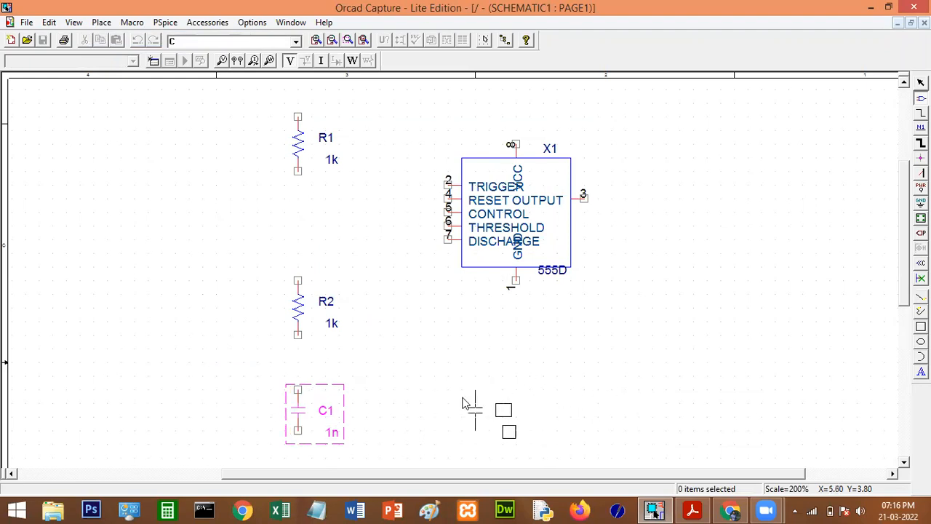
pyautogui.click(462, 404)
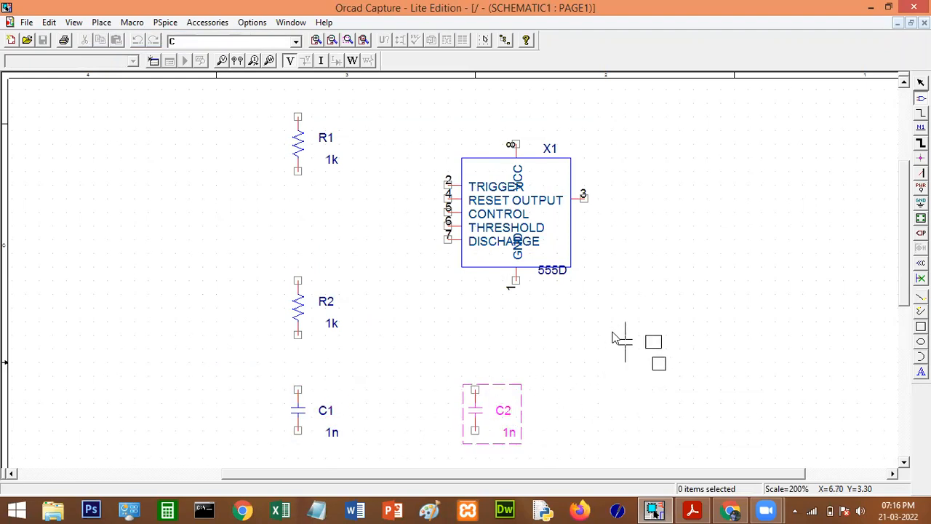
pyautogui.rightClick(615, 325)
pyautogui.click(644, 336)
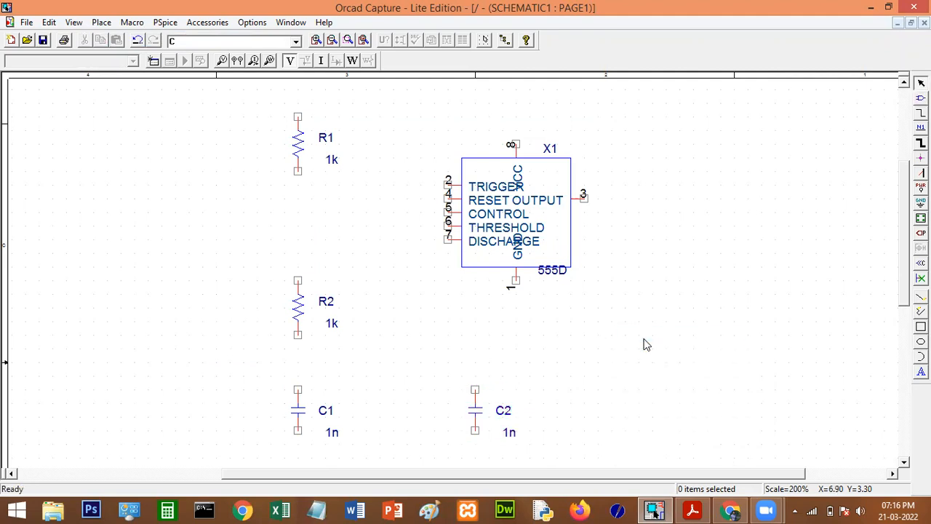
# Consult the timer555.pdf diagram in Acrobat Reader, return to Orcad Capture, and wire the 555D timer's pin 4 (RESET) around to pin 8 (VCC)
pyautogui.click(332, 41)
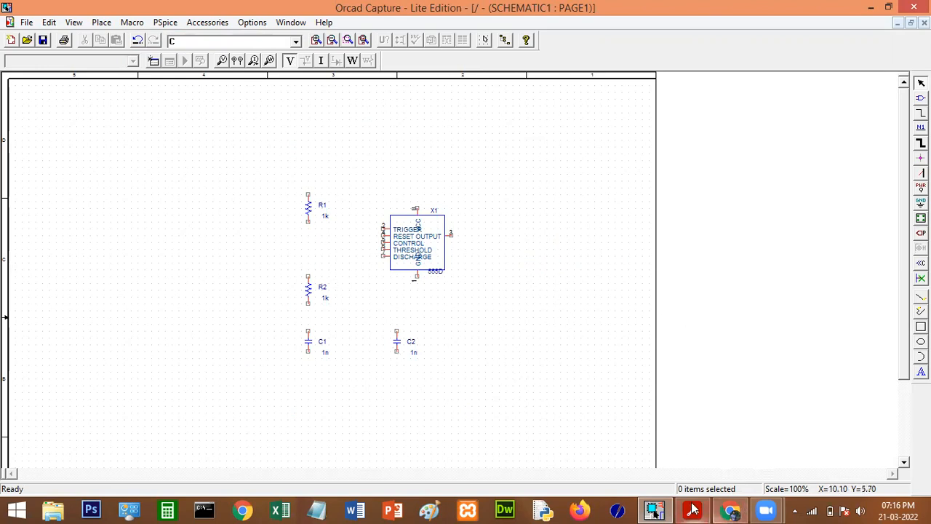
pyautogui.hotkey('alt', 'Tab')
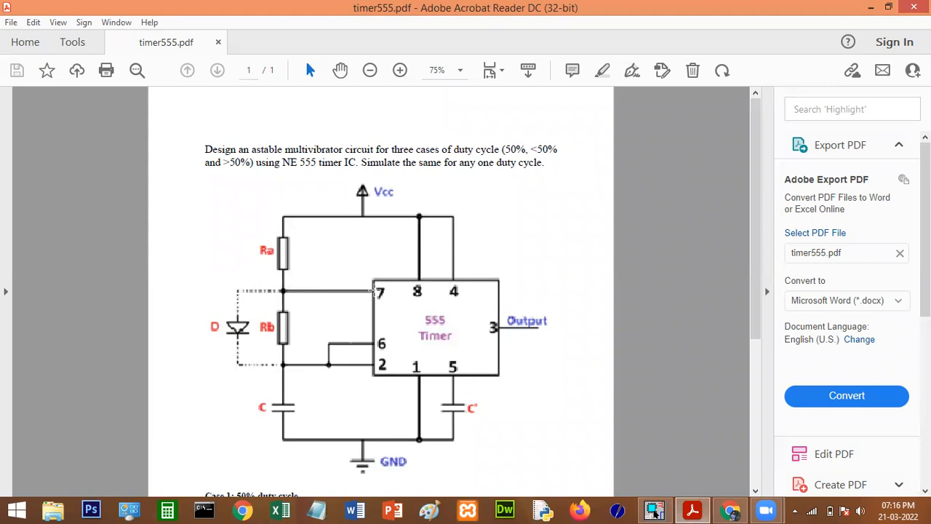
pyautogui.click(654, 509)
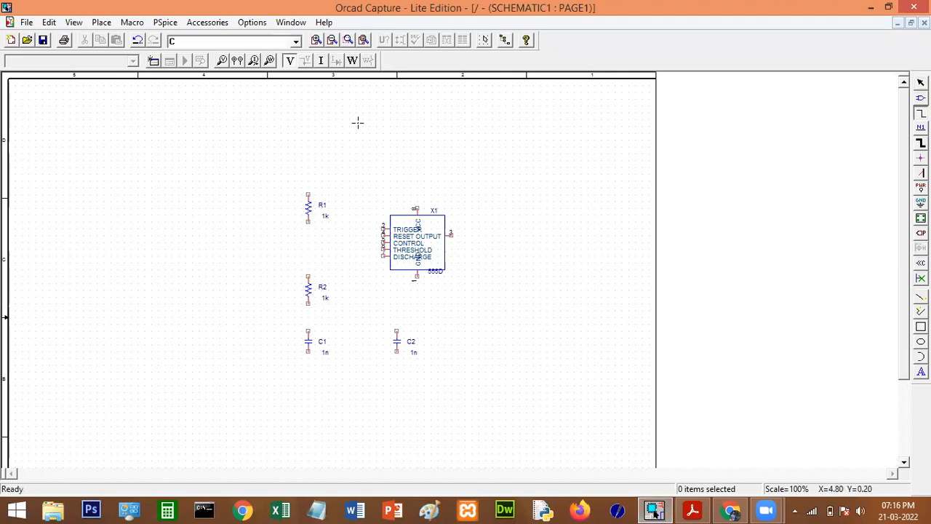
pyautogui.click(320, 42)
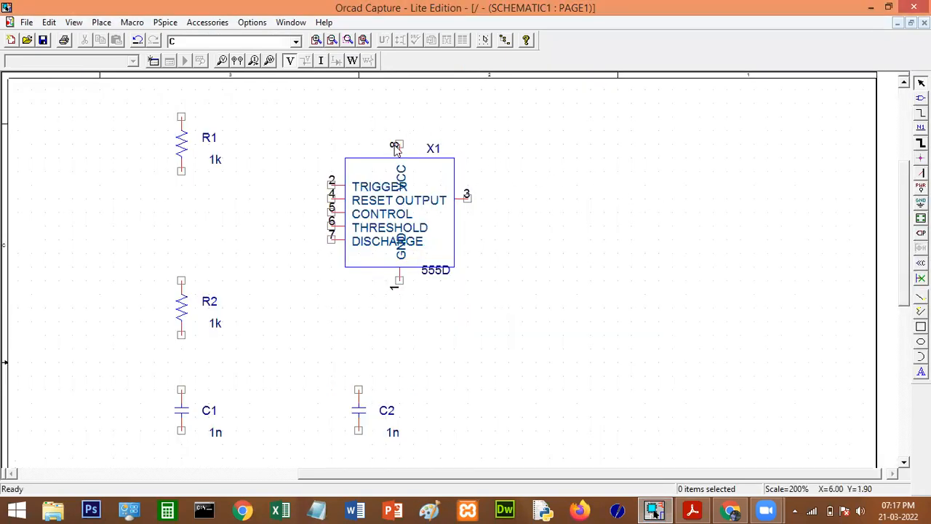
pyautogui.click(921, 113)
pyautogui.click(330, 197)
pyautogui.click(290, 197)
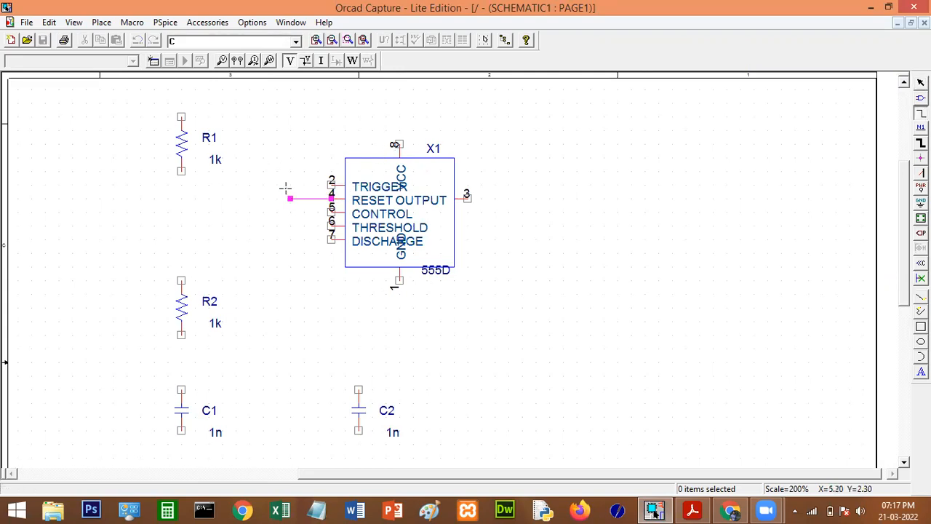
pyautogui.click(399, 129)
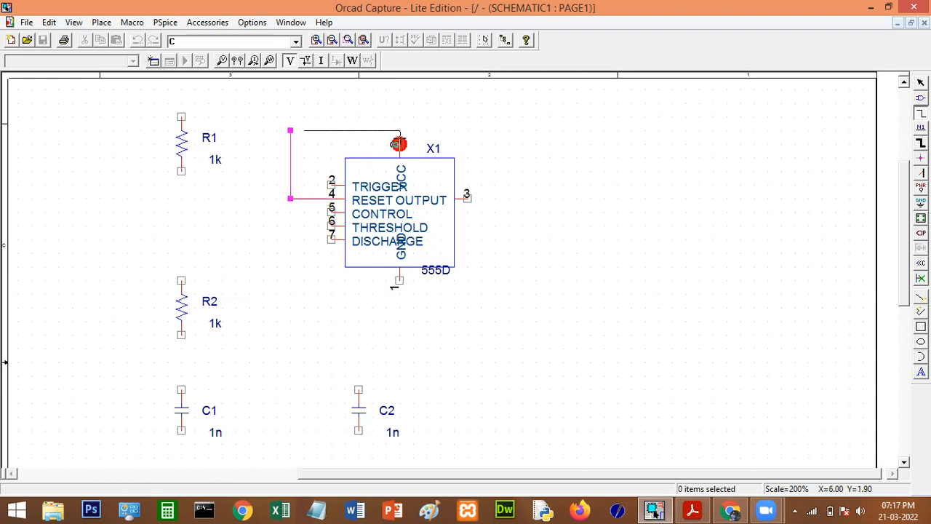
pyautogui.click(397, 143)
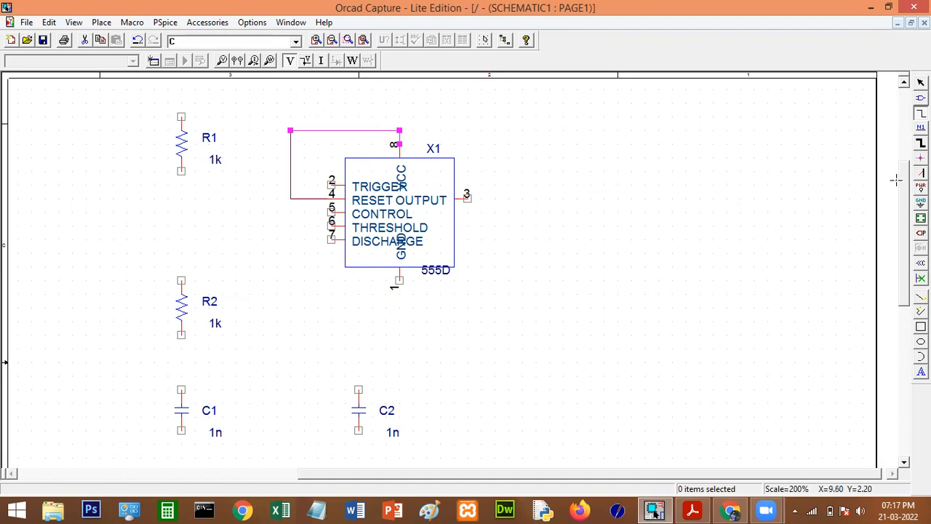
# Wire the corner of the pin 4 to pin 8 connection to the upper end of R1
pyautogui.scroll(2, 907, 188)
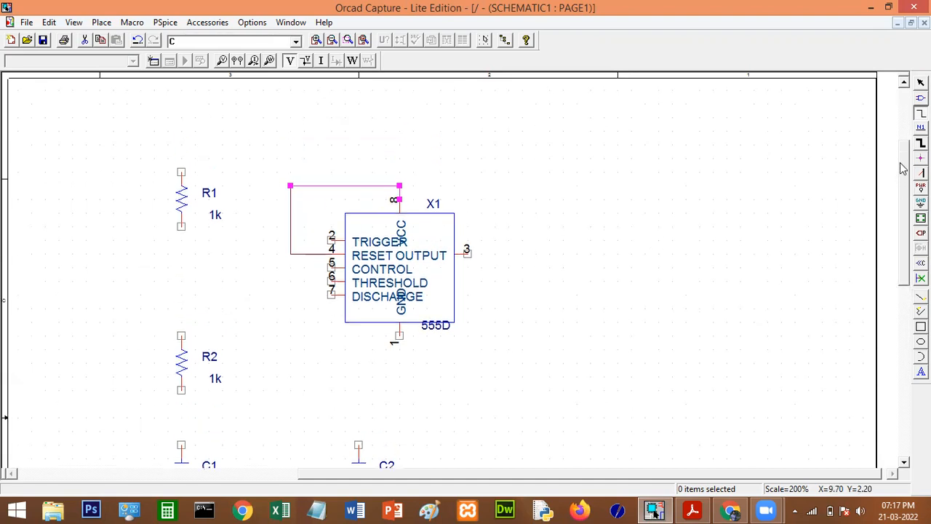
pyautogui.click(289, 193)
pyautogui.click(243, 192)
pyautogui.click(181, 149)
pyautogui.click(180, 179)
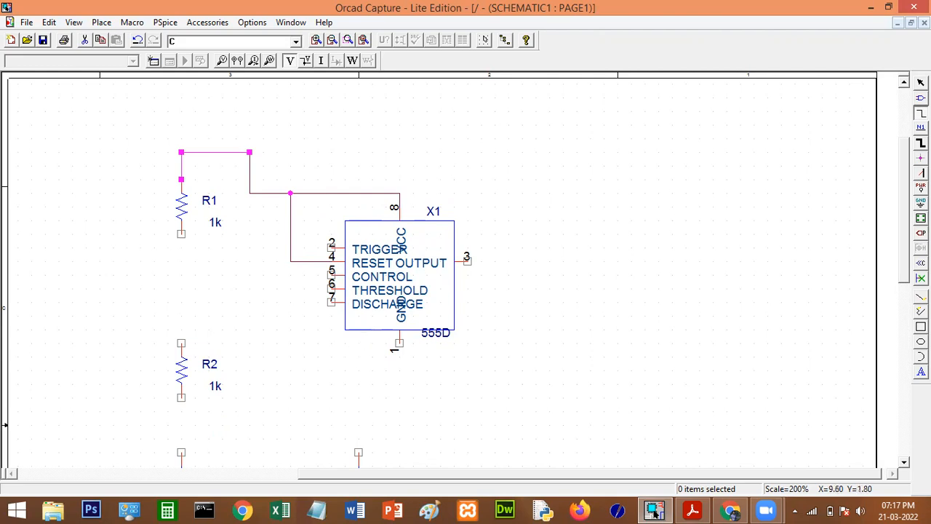
# Wire the lower end of R1 to the upper end of R2, and the lower end of R2 to C1
pyautogui.click(181, 235)
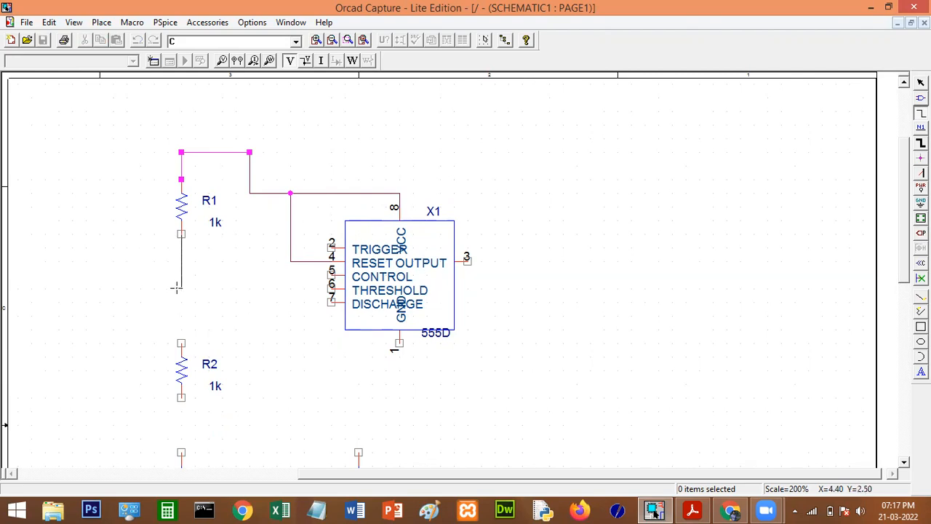
pyautogui.click(181, 343)
pyautogui.scroll(-3, 221, 339)
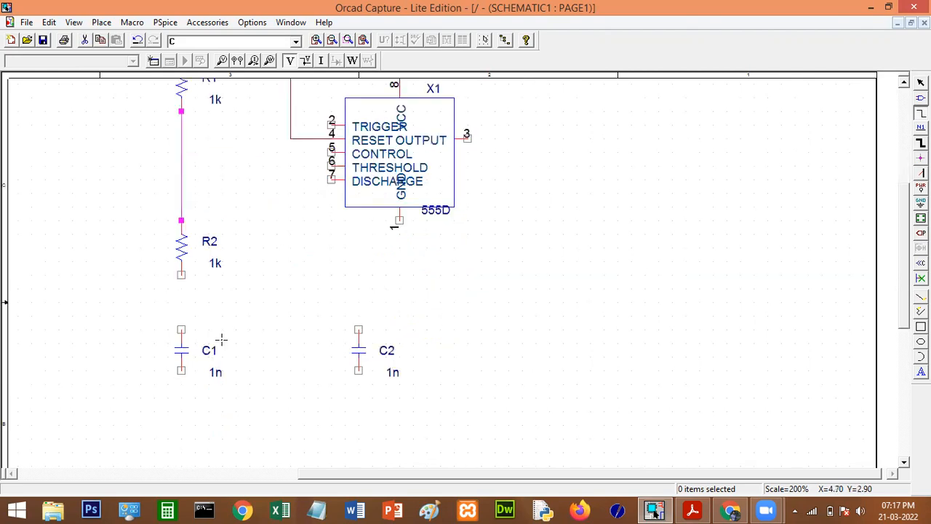
pyautogui.click(181, 275)
pyautogui.click(181, 329)
# Consult timer555.pdf in Acrobat Reader, return to Orcad Capture, and wire pin 7 (DISCHARGE) to the wire between R1 and R2
pyautogui.click(692, 510)
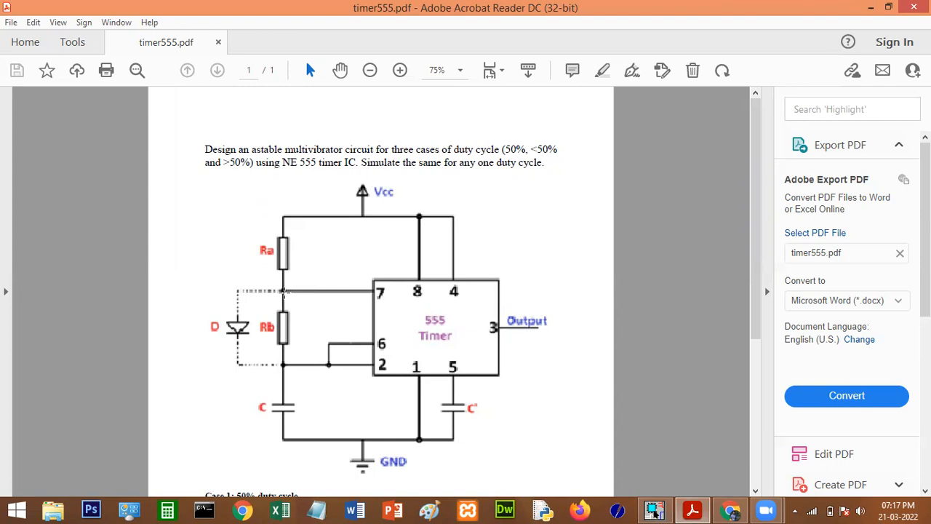
pyautogui.click(654, 510)
pyautogui.click(921, 114)
pyautogui.click(350, 180)
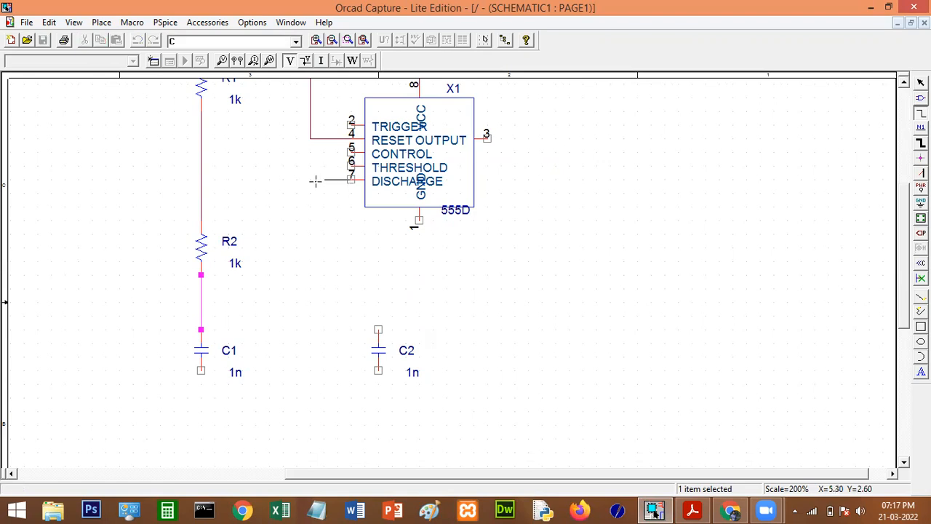
pyautogui.click(200, 179)
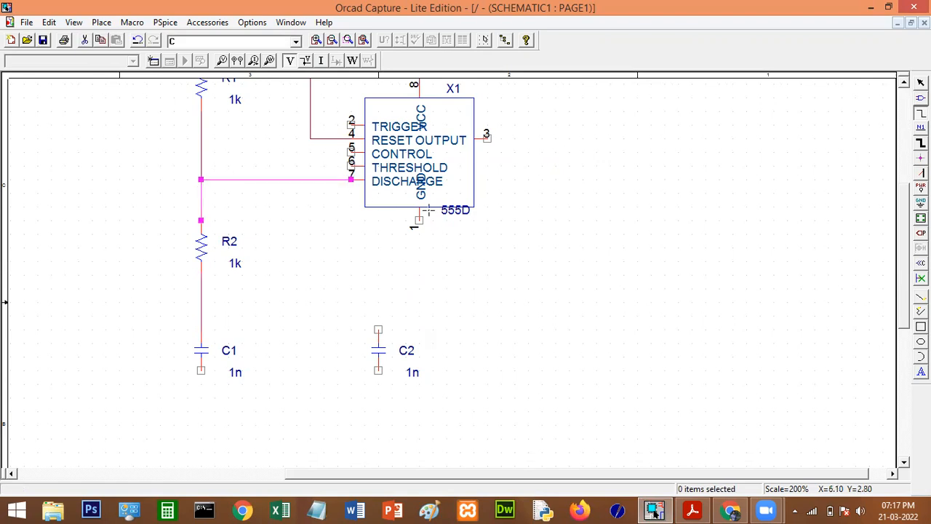
# Check the diagram in Acrobat Reader, return to Orcad Capture, and wire pin 6 (THRESHOLD) to pin 2 (TRIGGER) of the 555D timer
pyautogui.click(701, 508)
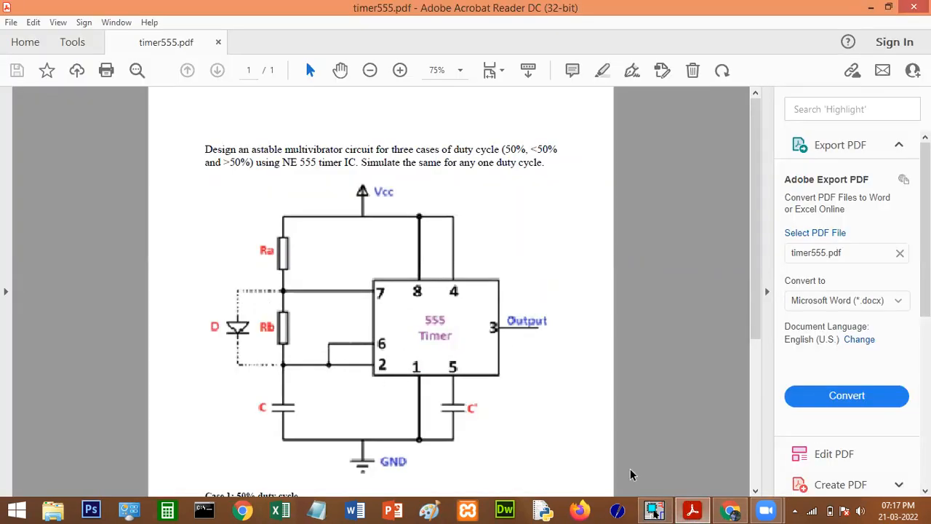
pyautogui.click(694, 506)
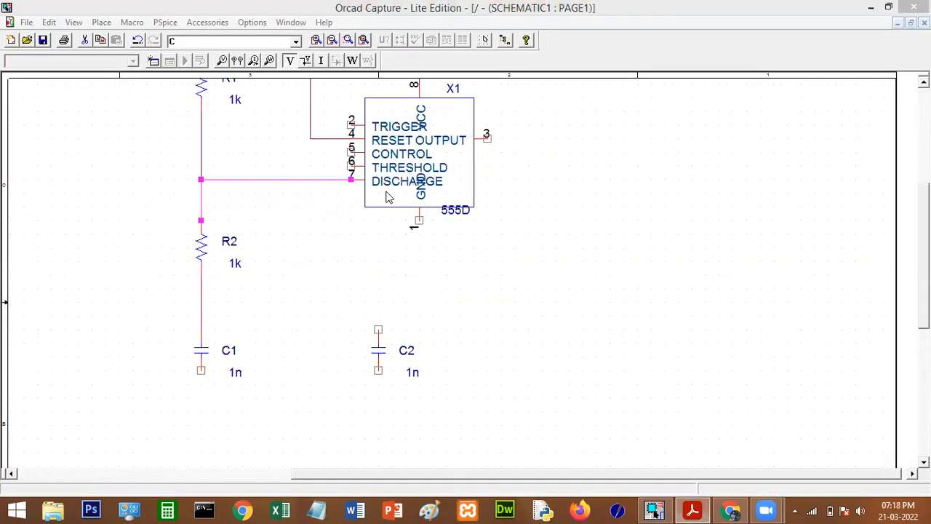
pyautogui.click(672, 204)
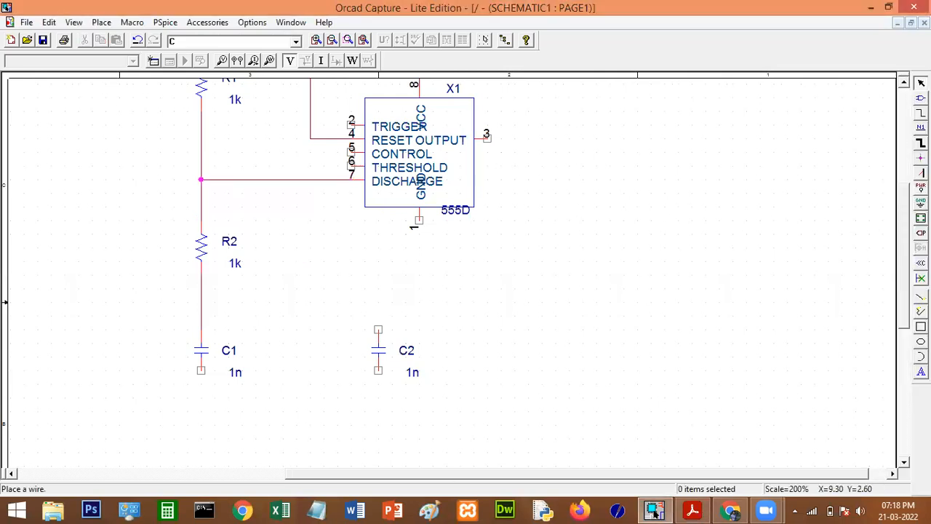
pyautogui.click(921, 113)
pyautogui.click(349, 166)
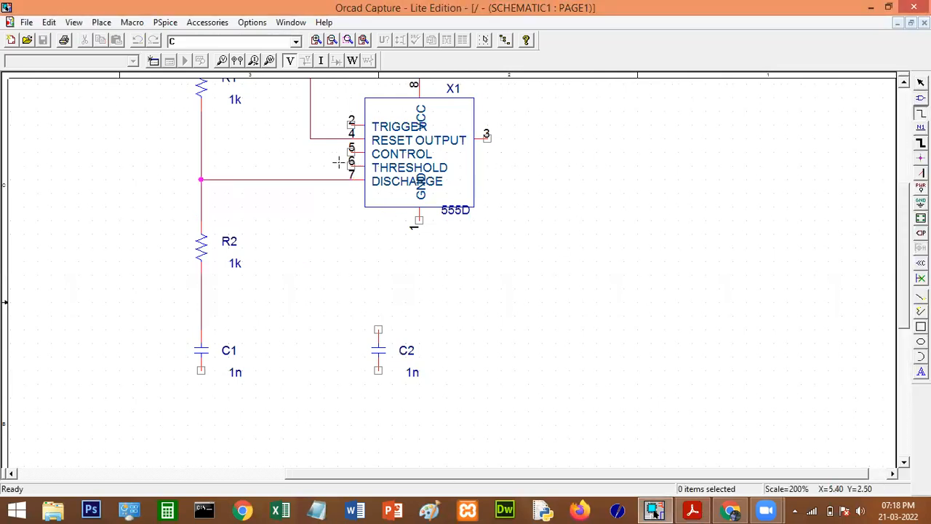
pyautogui.click(323, 166)
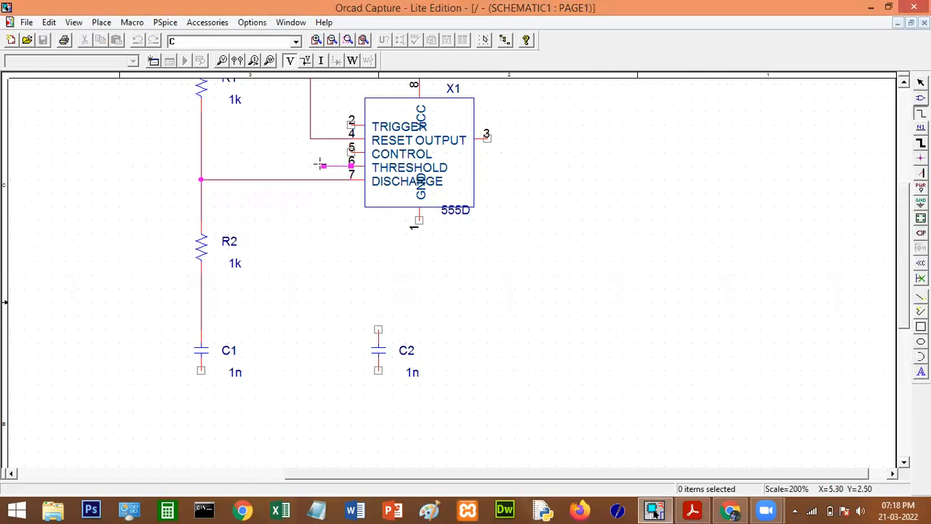
pyautogui.click(350, 124)
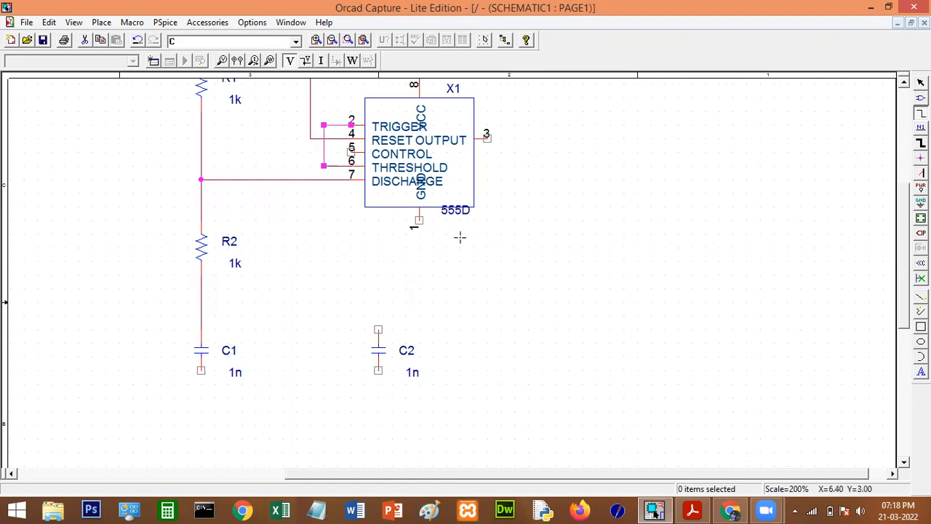
# Recheck the diagram in Acrobat Reader, return to Orcad Capture, and wire the R2–C1 connection to the wire joining pins 2 and 6
pyautogui.click(690, 509)
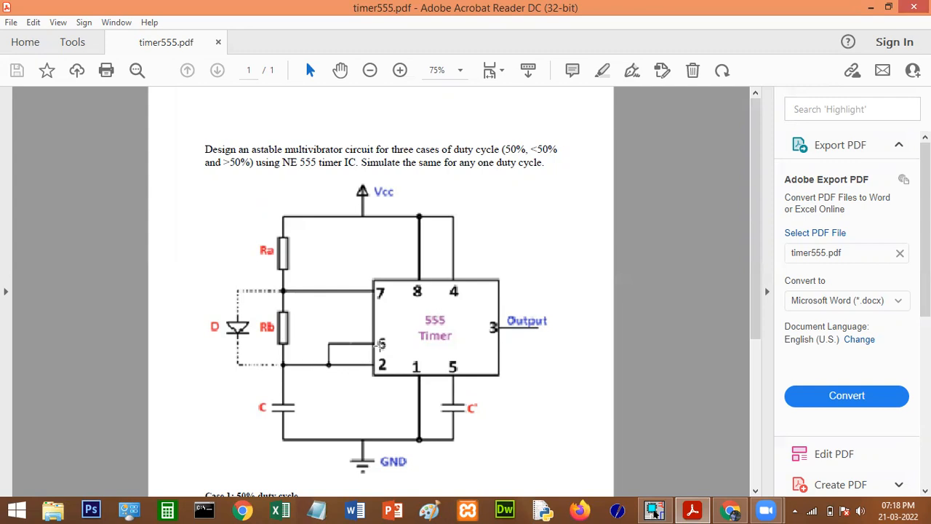
pyautogui.hotkey('alt', 'Tab')
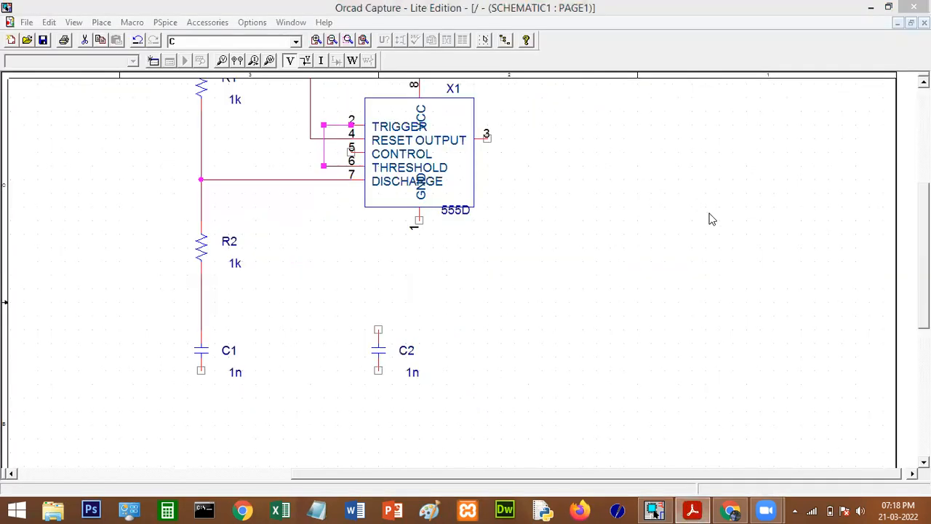
pyautogui.click(797, 142)
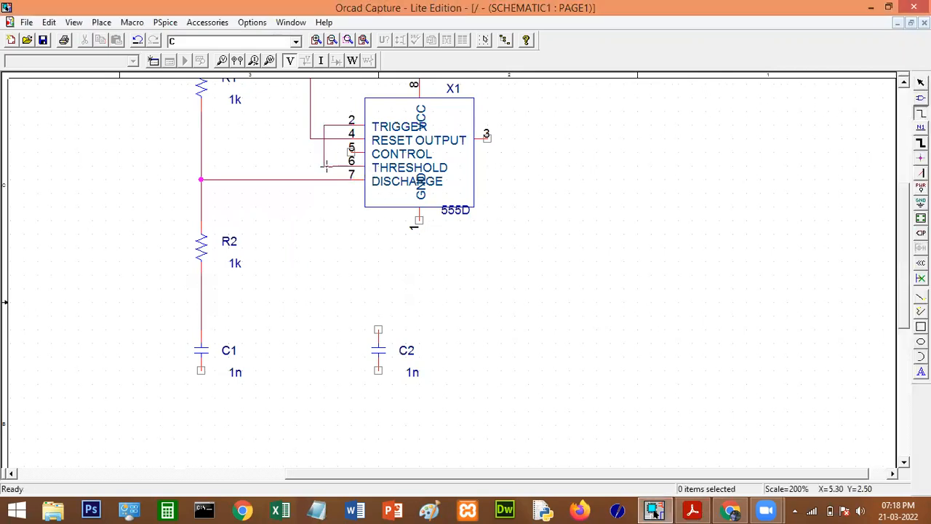
pyautogui.click(200, 303)
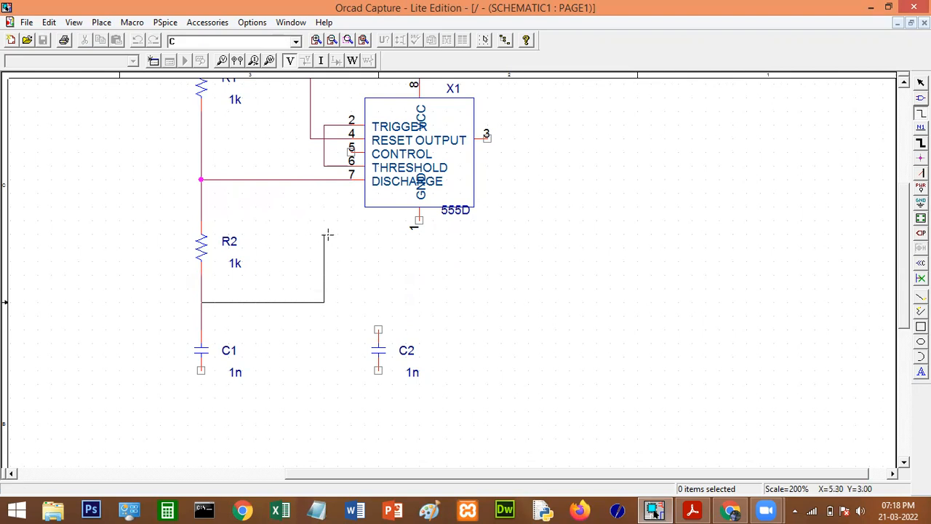
pyautogui.click(324, 166)
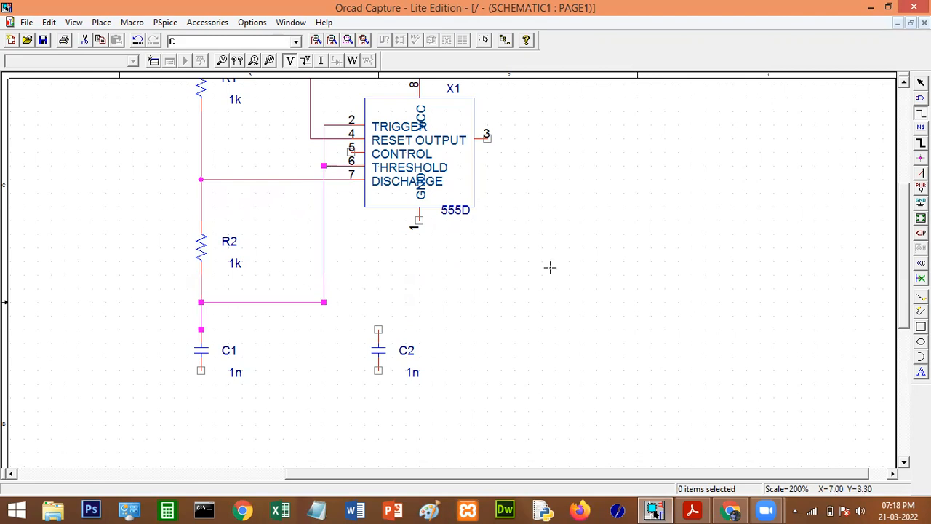
# Recheck the diagram in Acrobat Reader, return to Orcad Capture, and wire pin 5 (CONTROL) of the 555D timer to the upper end of C2
pyautogui.click(691, 509)
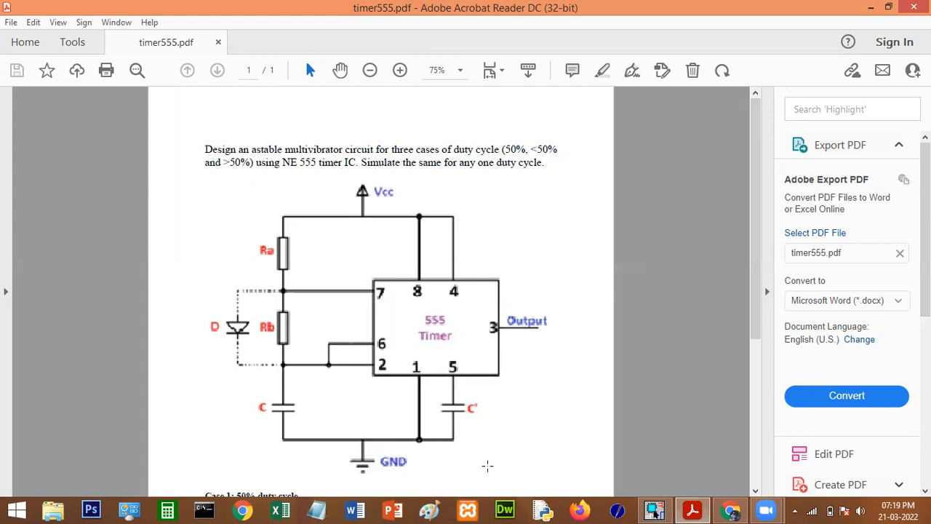
pyautogui.click(695, 510)
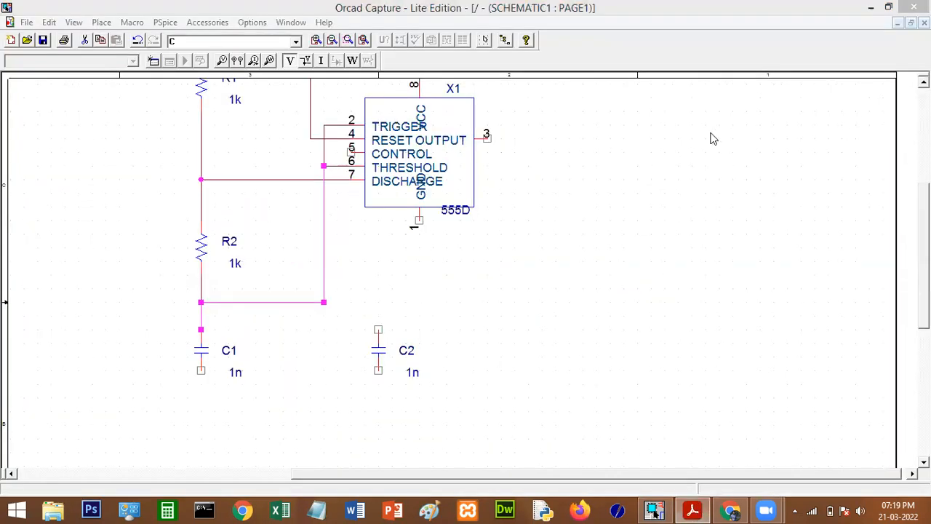
pyautogui.click(712, 139)
pyautogui.press('w')
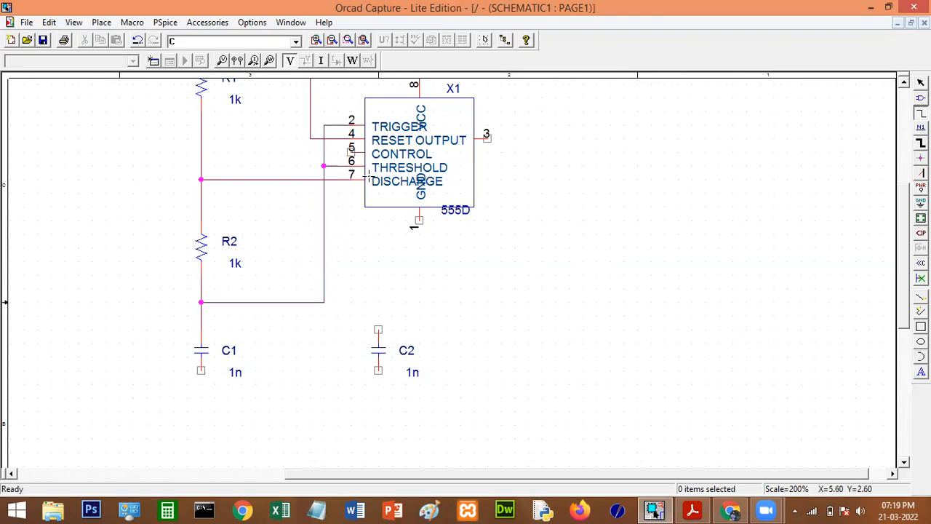
pyautogui.click(335, 152)
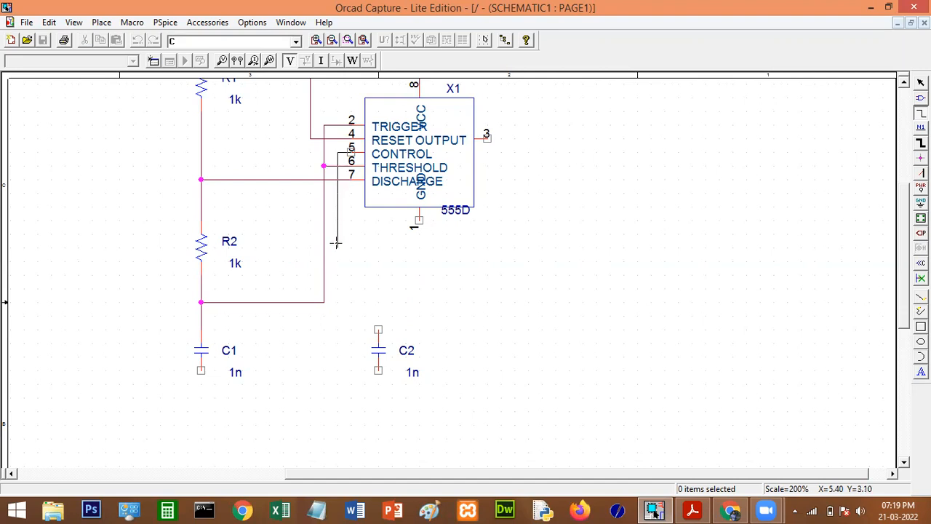
pyautogui.click(339, 309)
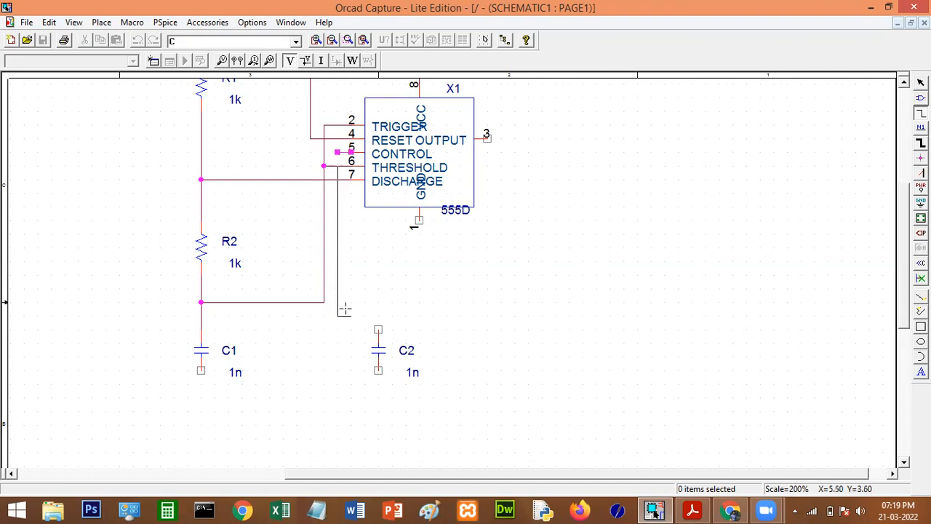
pyautogui.click(377, 329)
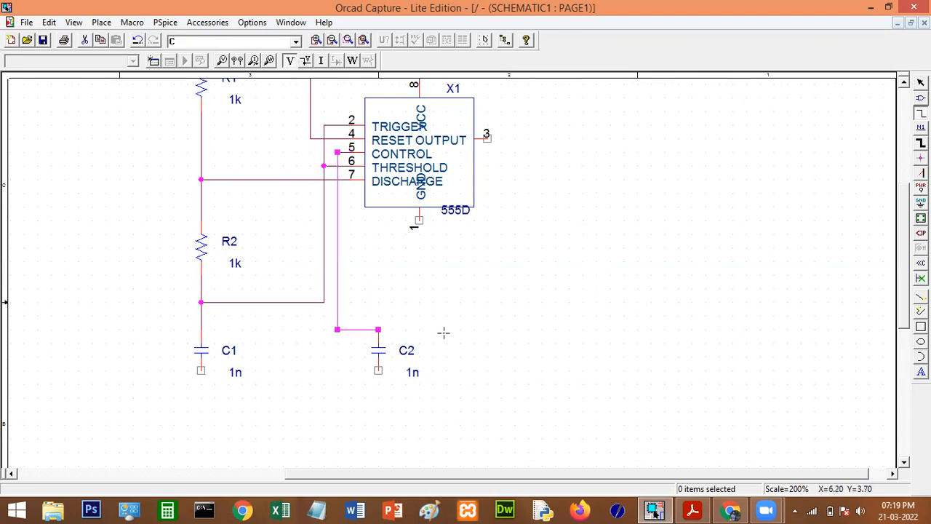
# Wire the lower end of C1 to the lower end of C2, and connect pin 1 (GND) of the timer to that wire
pyautogui.click(200, 371)
pyautogui.click(201, 397)
pyautogui.click(377, 371)
pyautogui.click(419, 221)
pyautogui.click(419, 397)
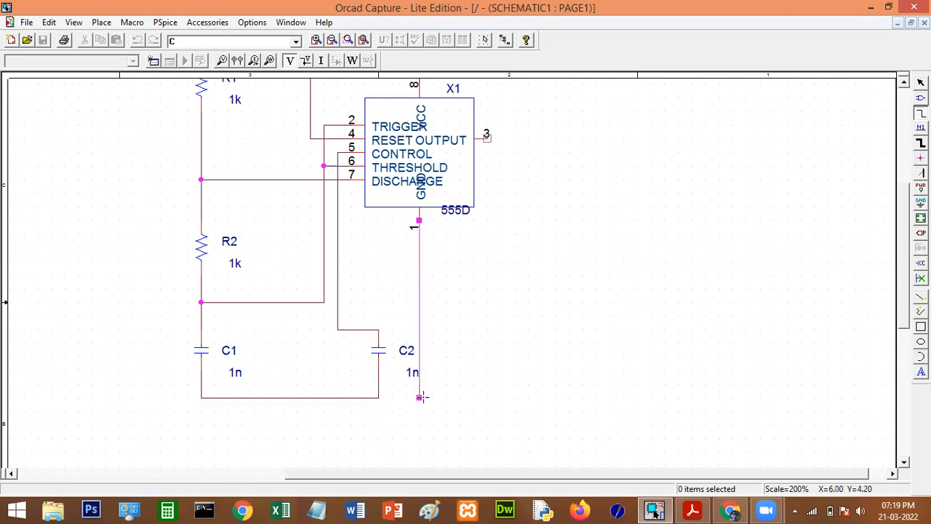
pyautogui.click(379, 396)
pyautogui.rightClick(538, 243)
pyautogui.click(567, 252)
# Compare the schematic with the diagram in timer555.pdf and examine the resistor values listed there for the 75% duty cycle case
pyautogui.click(685, 509)
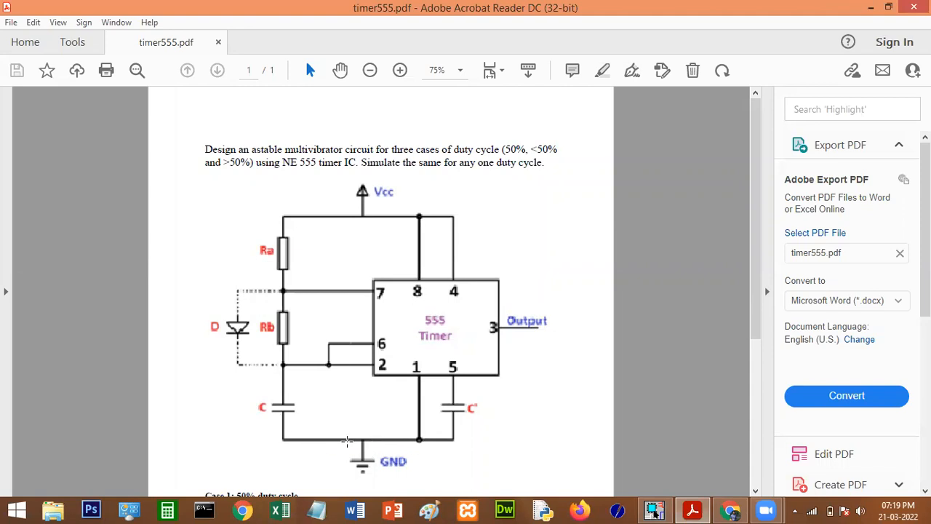
pyautogui.click(653, 509)
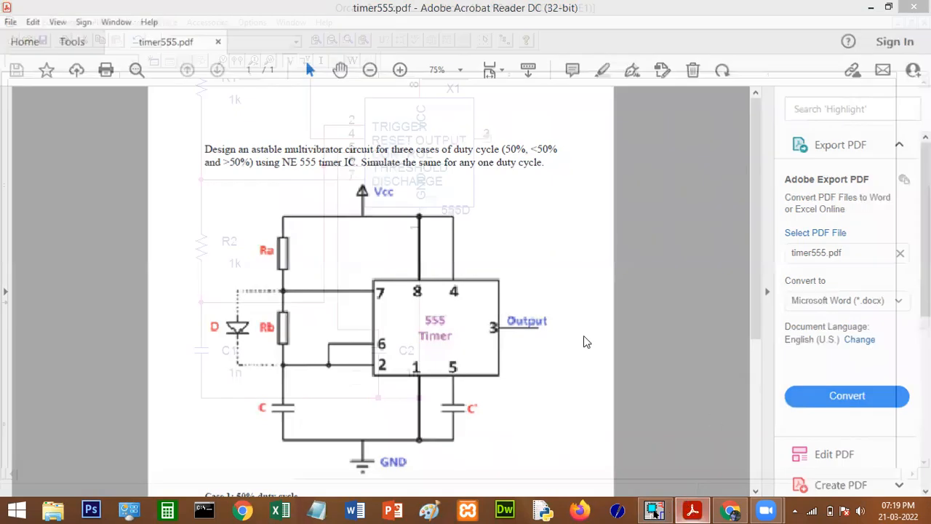
pyautogui.click(653, 509)
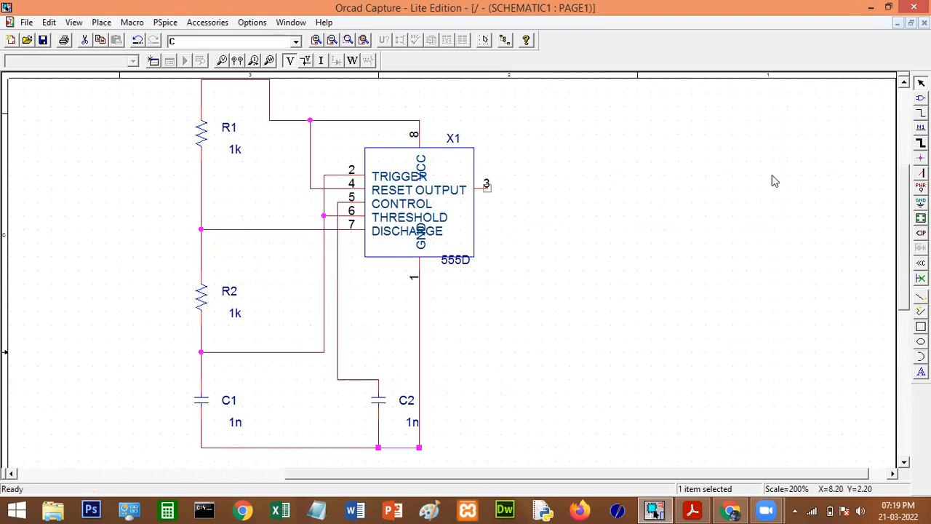
pyautogui.scroll(1, 906, 200)
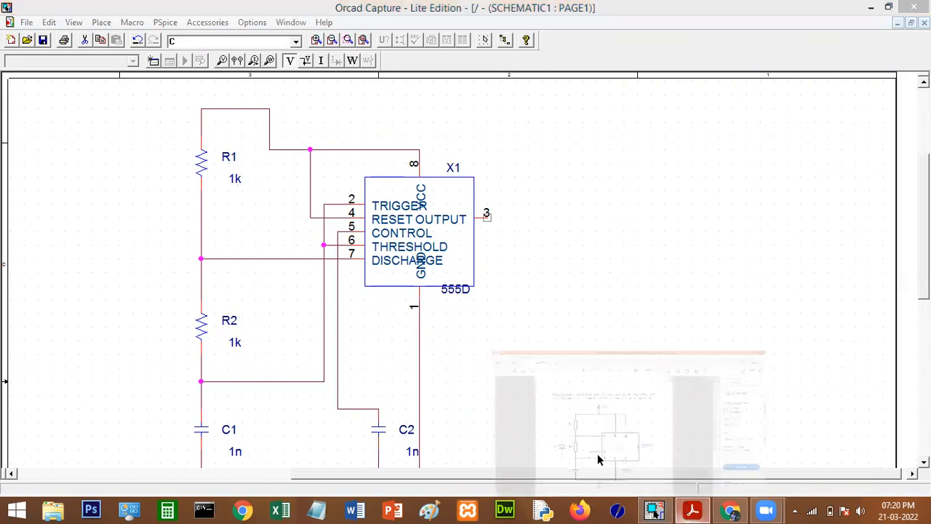
pyautogui.click(604, 455)
pyautogui.scroll(-5, 439, 314)
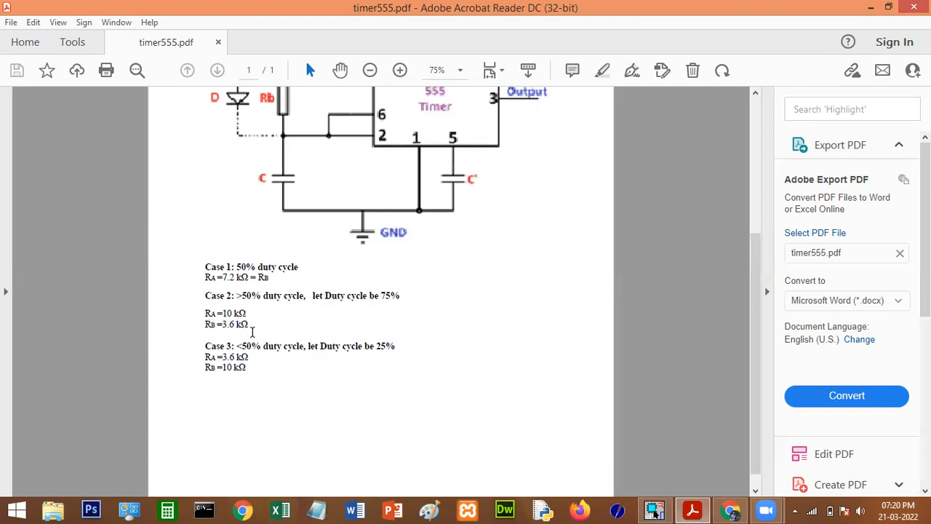
pyautogui.moveTo(252, 325); pyautogui.dragTo(204, 311)
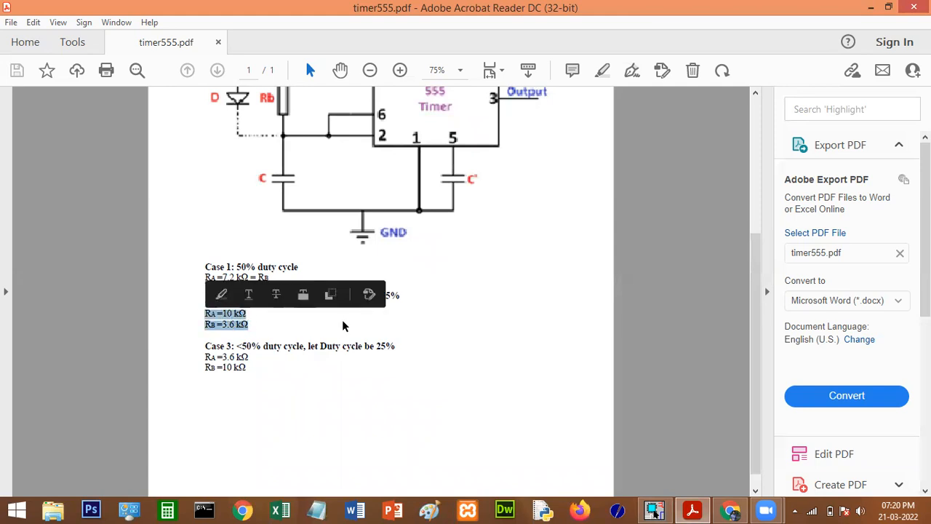
pyautogui.click(438, 326)
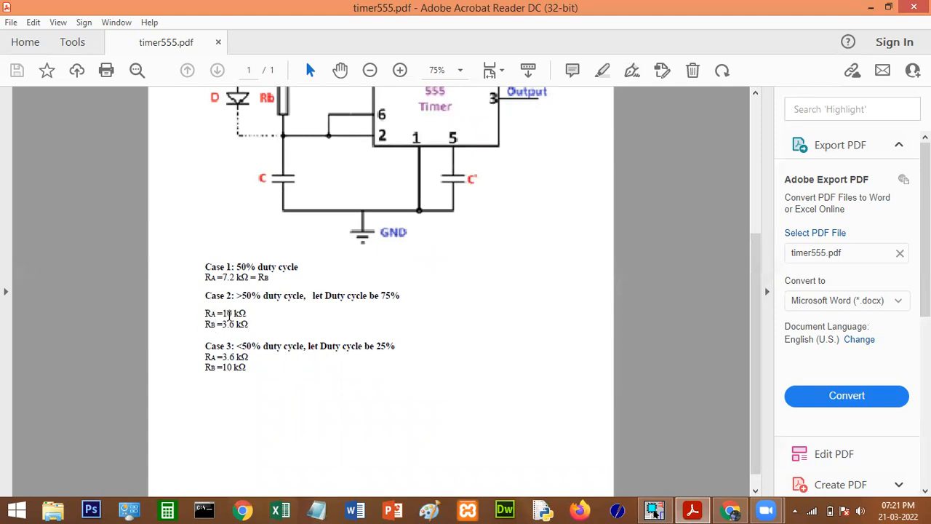
# Return to Orcad Capture and set the value of R1 to 10k and R2 to 3.6k
pyautogui.click(653, 509)
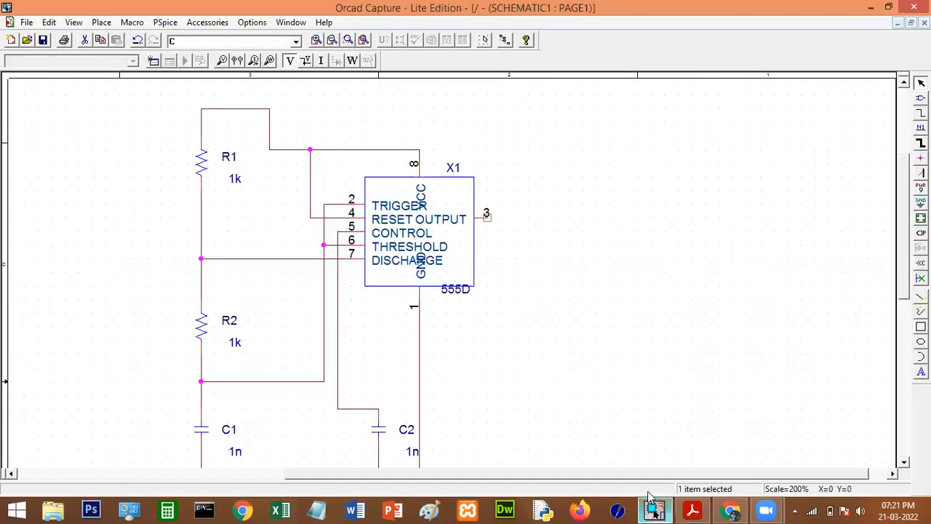
pyautogui.doubleClick(235, 180)
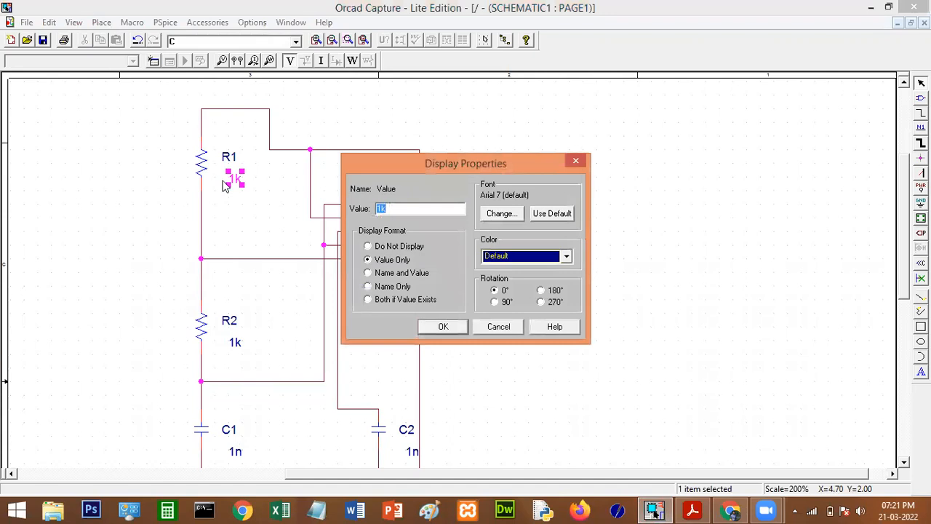
pyautogui.write('10k')
pyautogui.click(444, 331)
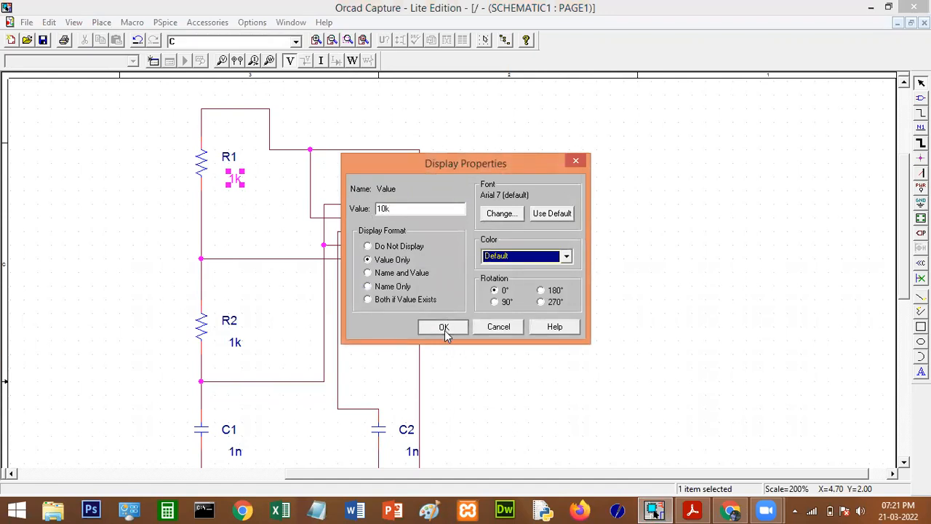
pyautogui.doubleClick(236, 343)
pyautogui.write('3.6k')
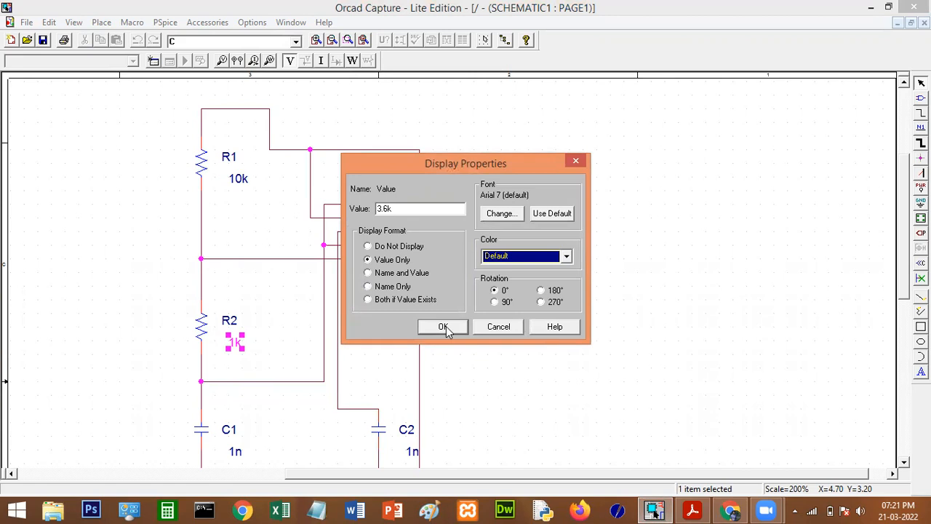
pyautogui.click(443, 327)
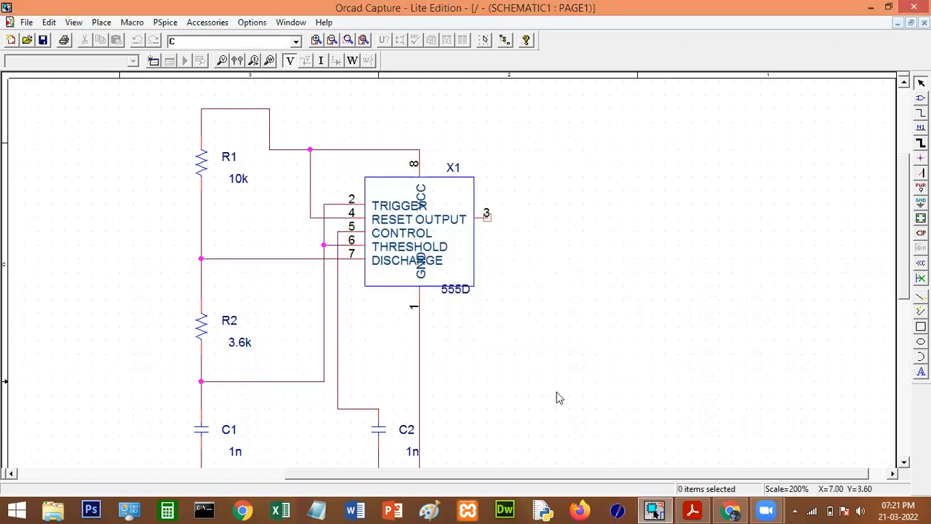
# Set the value of capacitor C1 to 0.1uf
pyautogui.scroll(-2, 426, 366)
pyautogui.click(236, 372)
pyautogui.doubleClick(236, 372)
pyautogui.write('0.01uf')
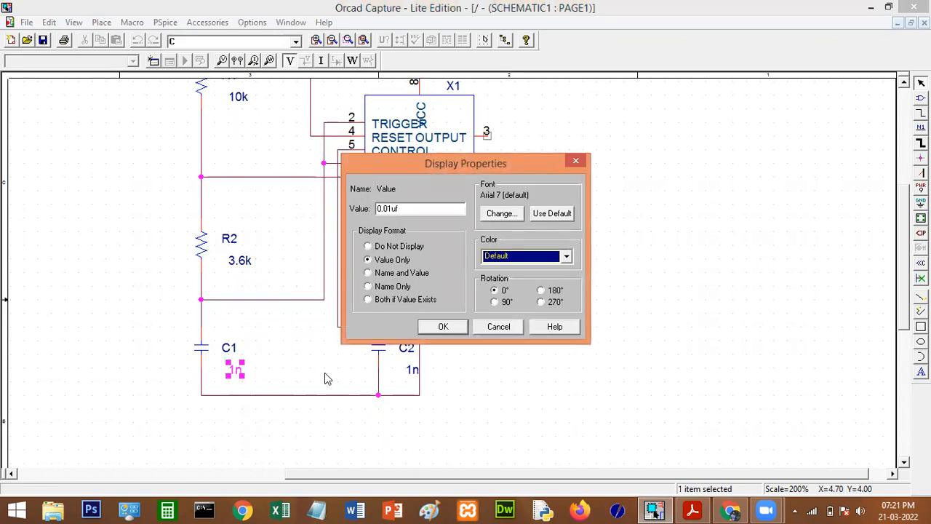
pyautogui.click(387, 210)
pyautogui.press('BackSpace')
pyautogui.click(443, 325)
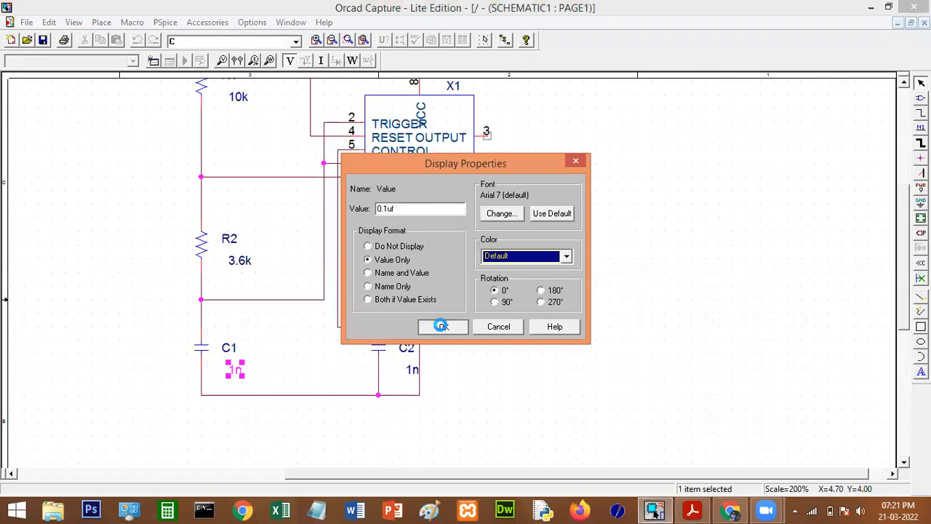
# Set the value of capacitor C2 to 0.01uf
pyautogui.doubleClick(412, 371)
pyautogui.write('0')
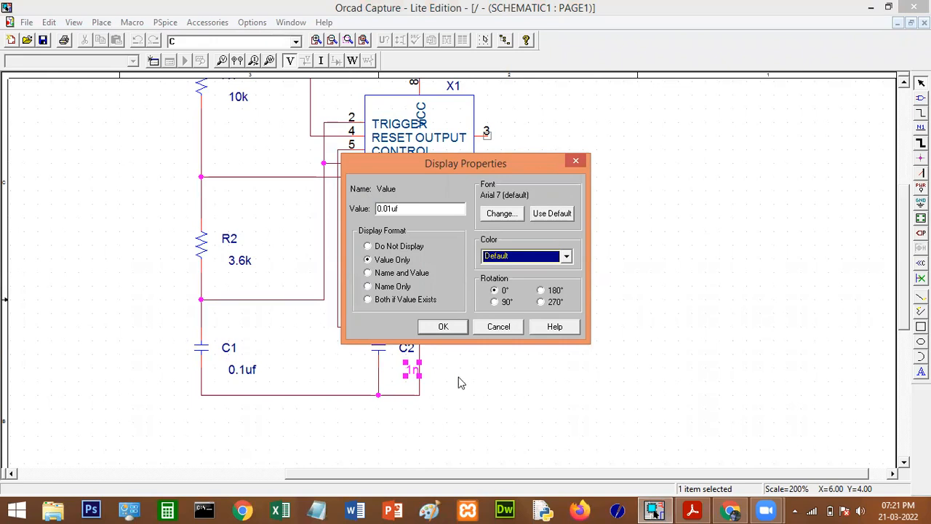
pyautogui.click(437, 327)
pyautogui.click(534, 365)
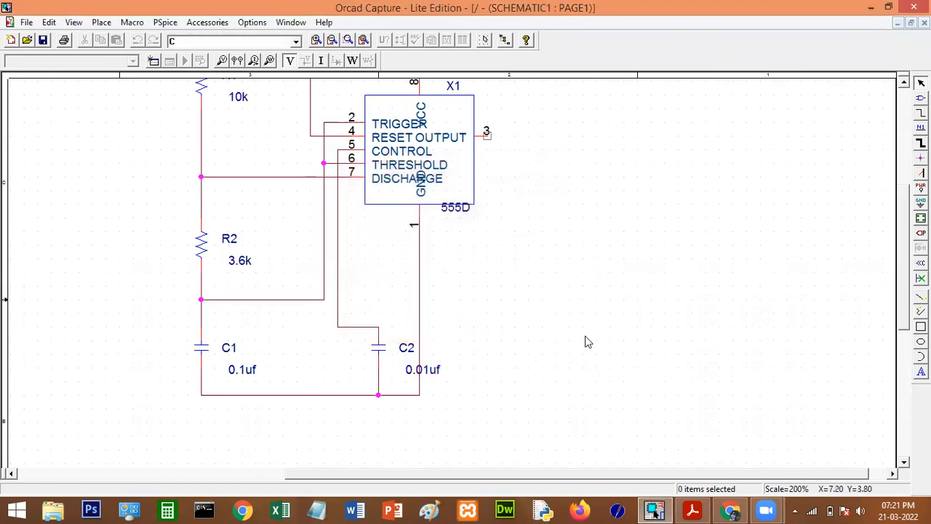
# Place the 0 ground symbol from the SOURCE library on the wire joining the lower ends of C1 and C2
pyautogui.scroll(2, 588, 341)
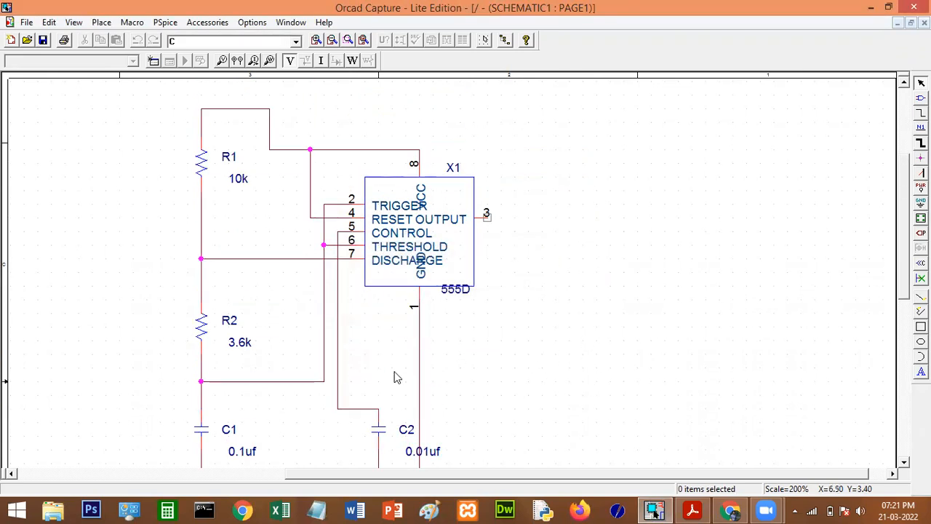
pyautogui.click(920, 203)
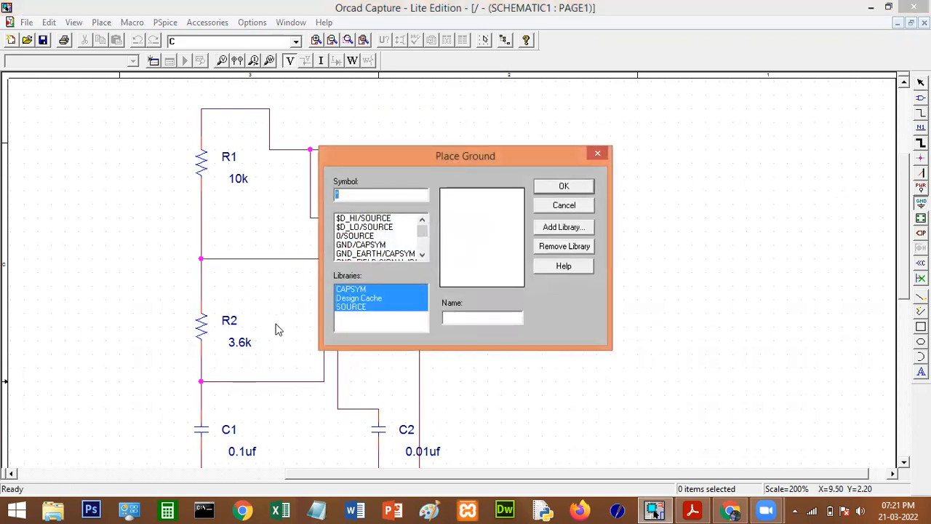
pyautogui.click(350, 307)
pyautogui.click(343, 236)
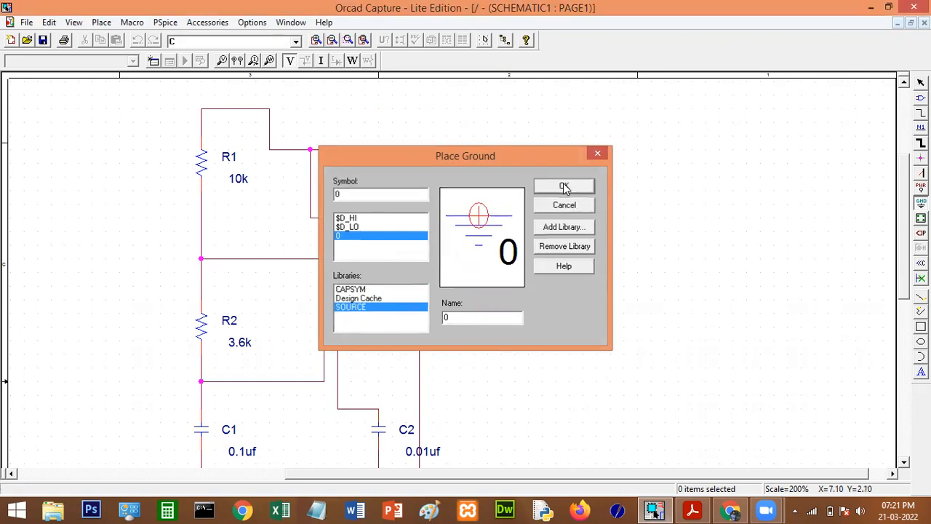
pyautogui.click(563, 186)
pyautogui.scroll(-2, 478, 357)
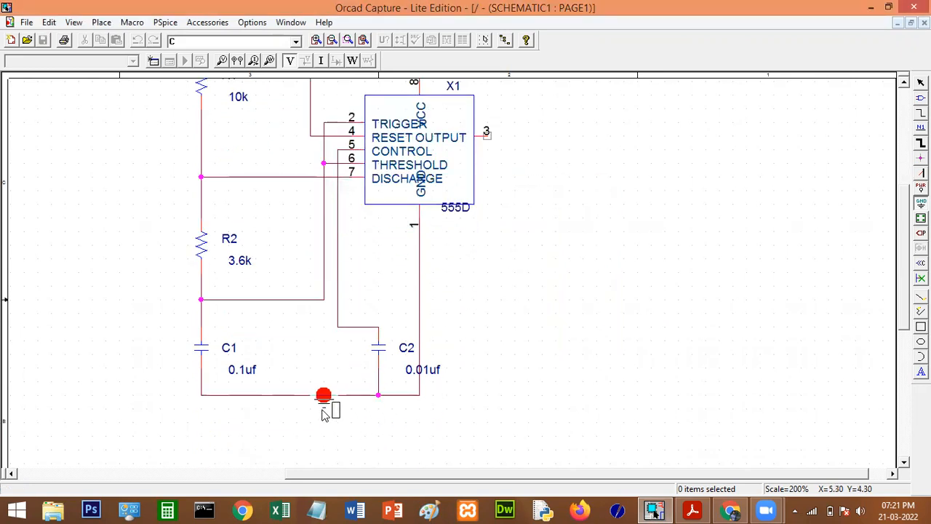
pyautogui.click(323, 409)
pyautogui.rightClick(568, 264)
pyautogui.click(591, 271)
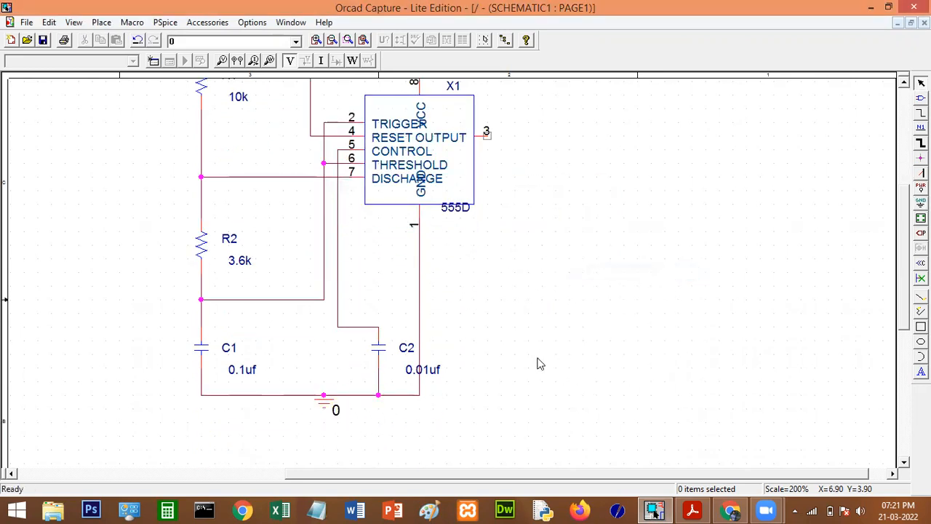
# Check the Vcc connection in the timer555.pdf circuit diagram in Acrobat Reader and return to Orcad Capture
pyautogui.click(332, 40)
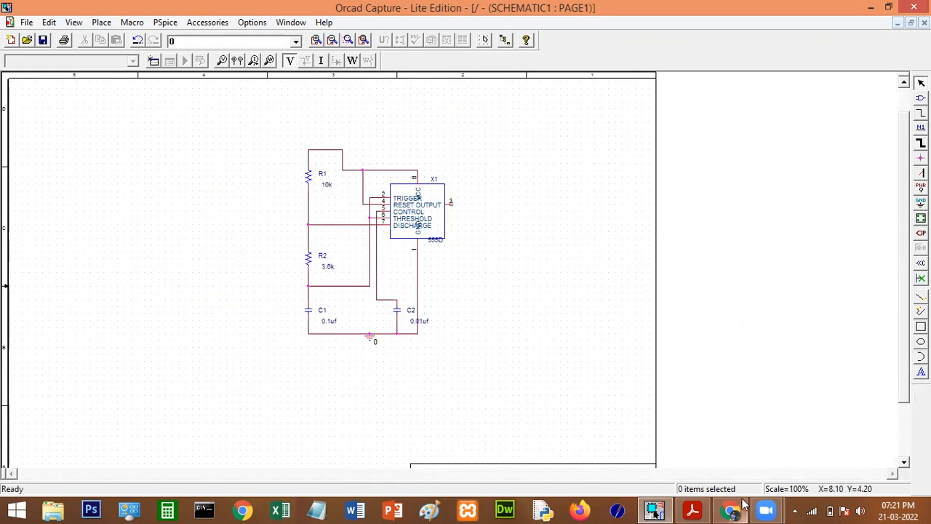
pyautogui.click(692, 509)
pyautogui.scroll(5, 575, 389)
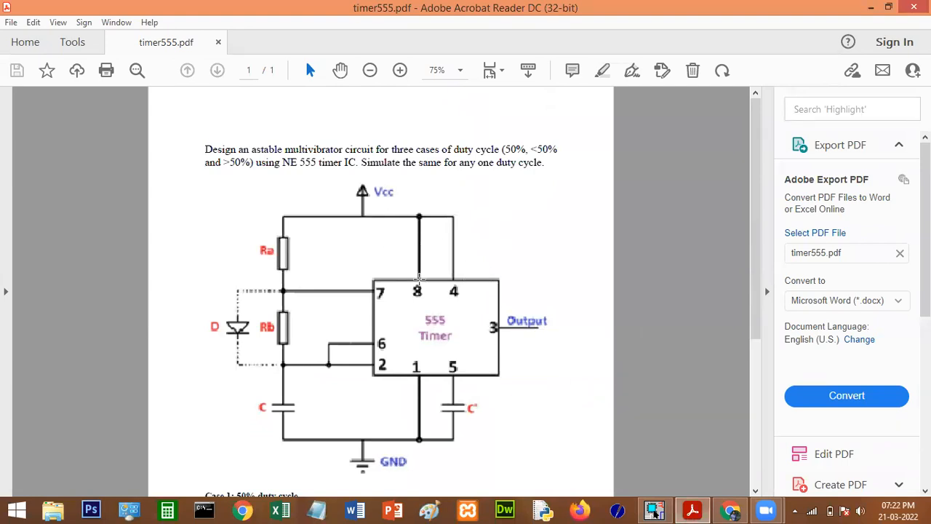
pyautogui.click(692, 509)
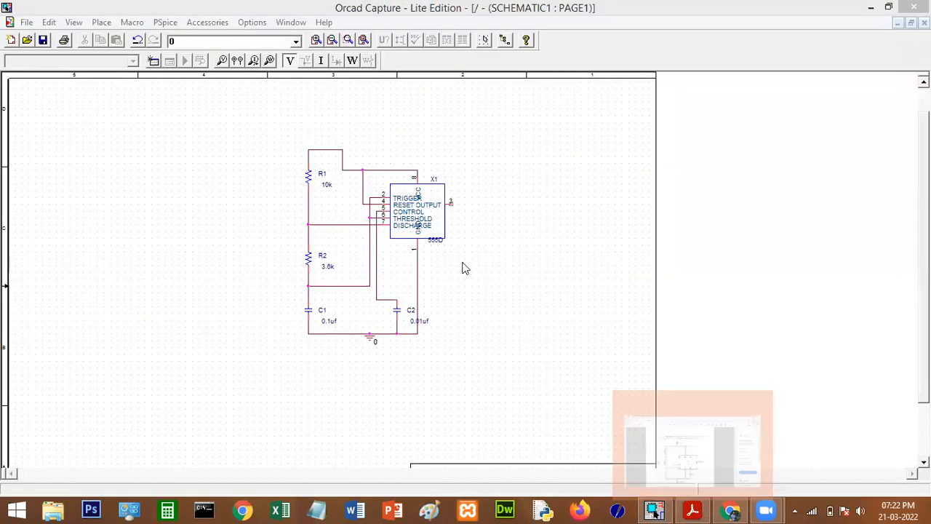
# Place a VDC source from the SOURCE library, rotated twice, with its positive terminal on the wire feeding the timer's VCC pin
pyautogui.click(132, 157)
pyautogui.click(101, 22)
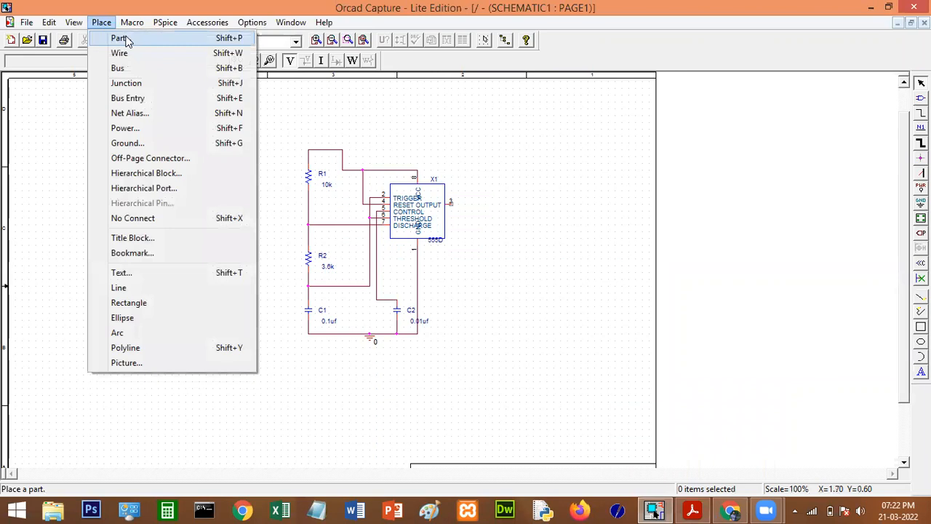
pyautogui.click(120, 35)
pyautogui.click(339, 338)
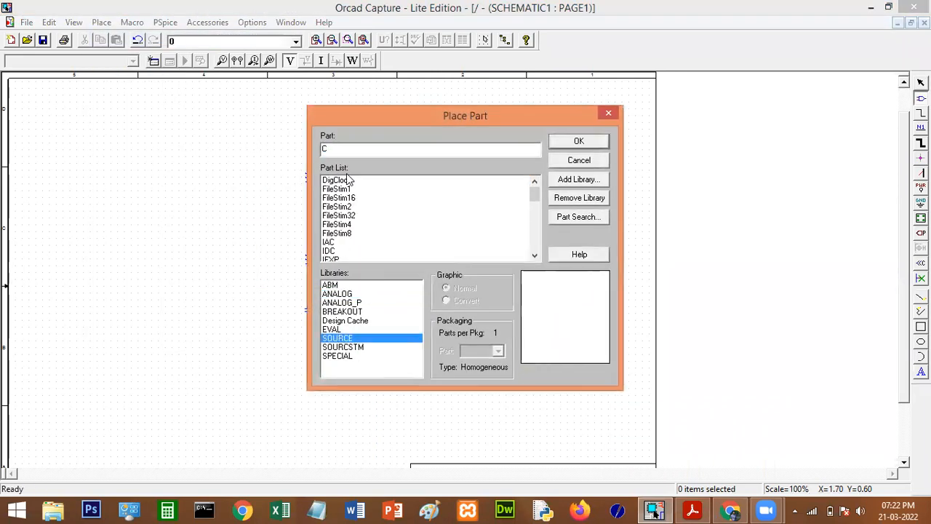
pyautogui.write('vdc')
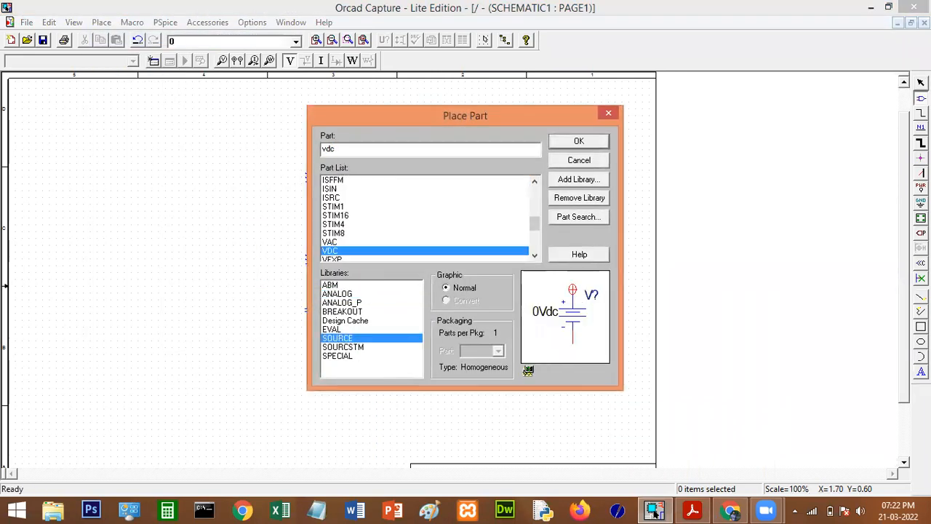
pyautogui.click(578, 141)
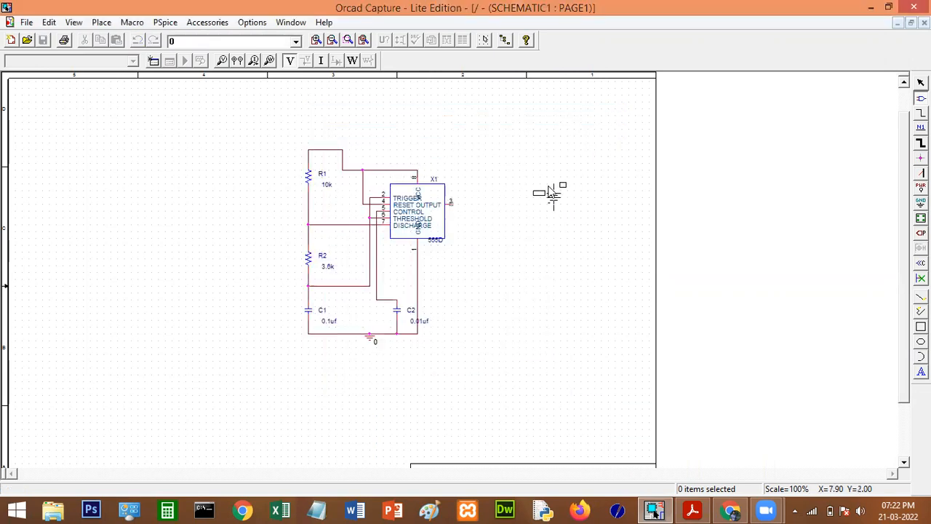
pyautogui.rightClick(547, 186)
pyautogui.click(586, 240)
pyautogui.rightClick(576, 216)
pyautogui.click(617, 270)
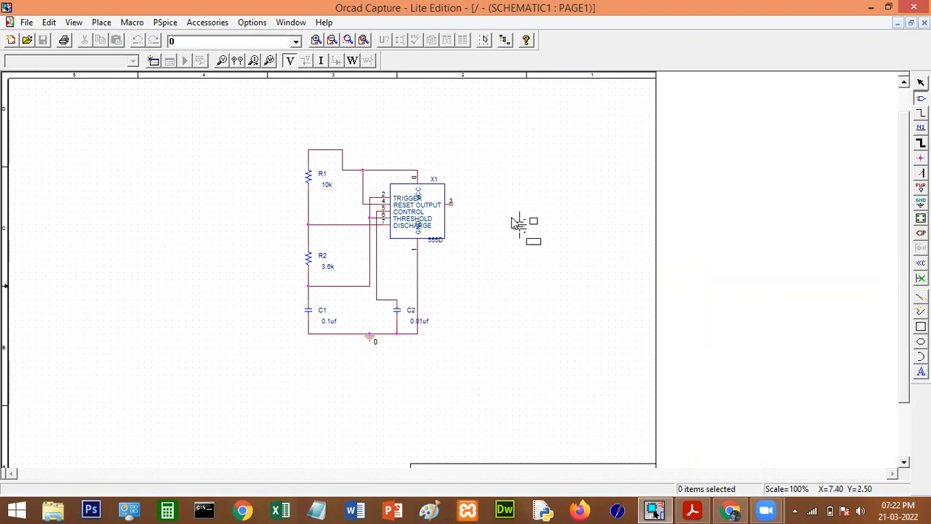
pyautogui.click(378, 151)
pyautogui.rightClick(527, 149)
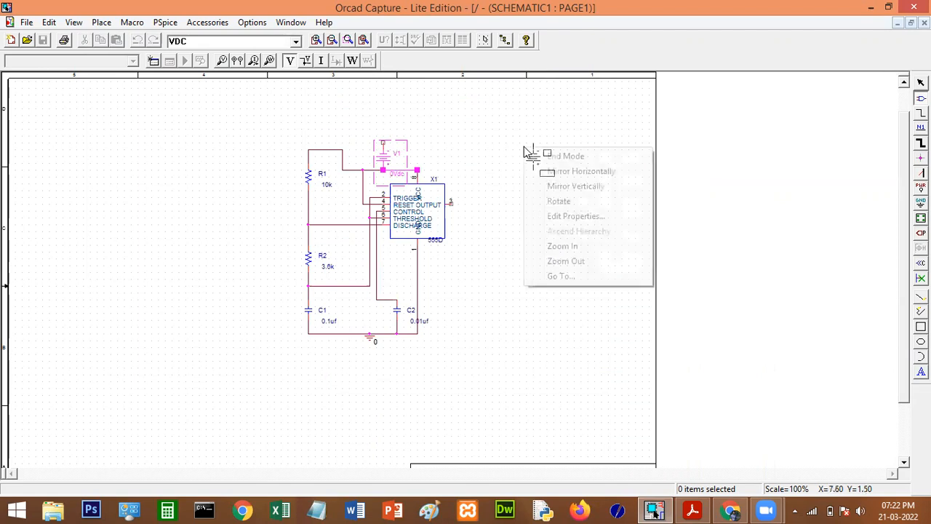
pyautogui.click(564, 156)
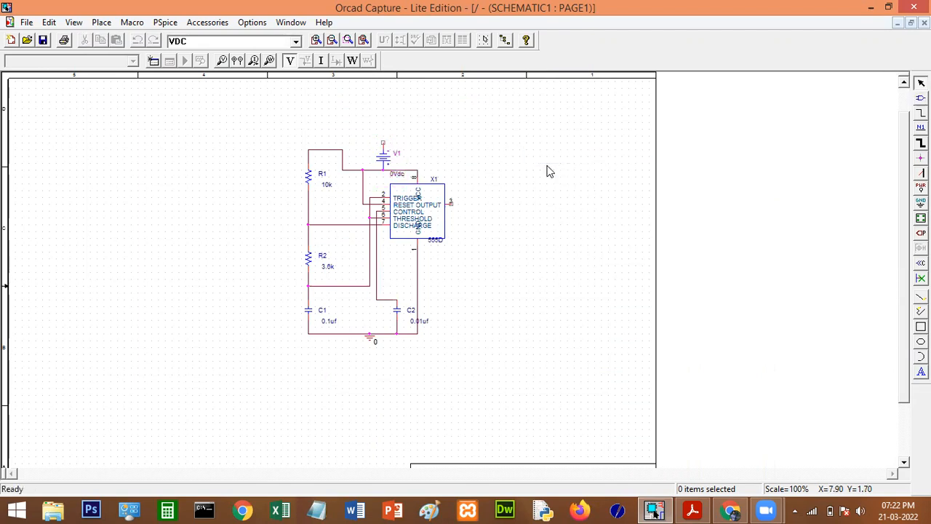
# Set the DC value of voltage source V1 to 5v
pyautogui.doubleClick(397, 177)
pyautogui.write('5v')
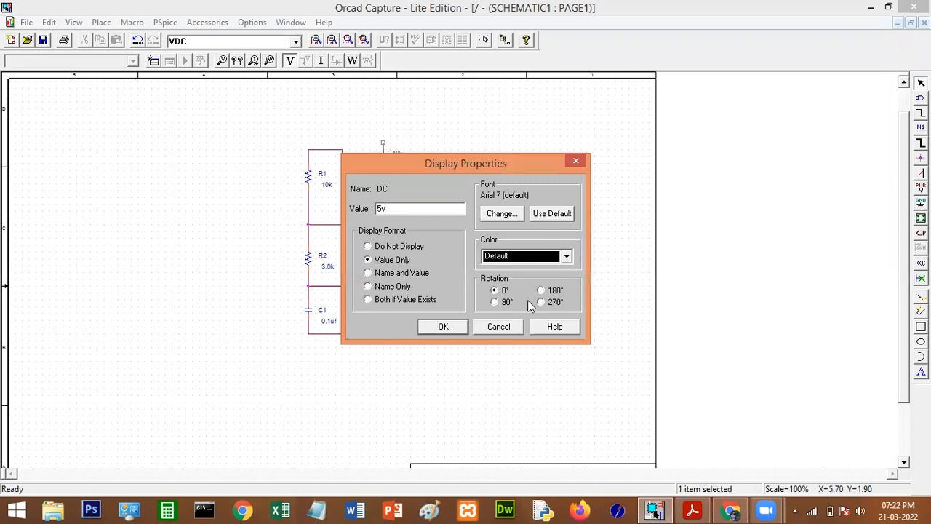
pyautogui.press('Return')
pyautogui.click(480, 378)
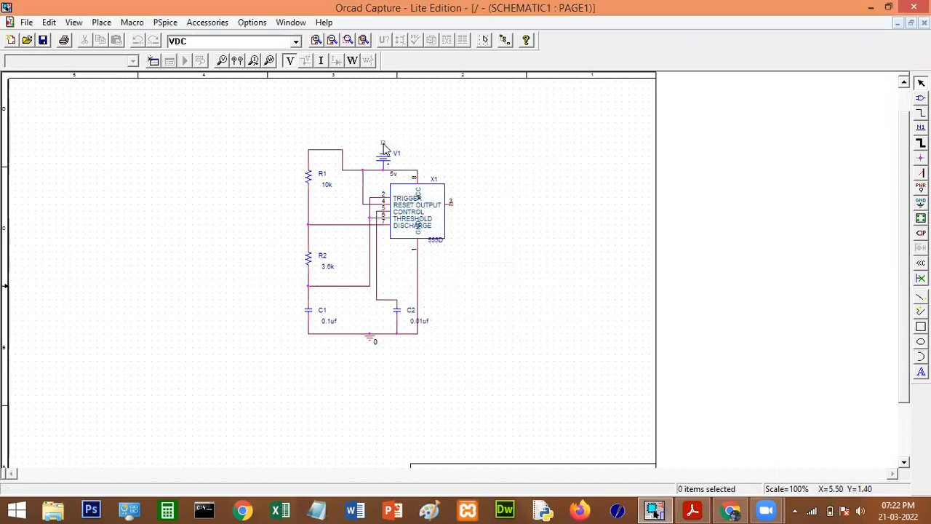
# Place the 0 ground symbol from the SOURCE library on the free negative terminal of V1
pyautogui.click(920, 202)
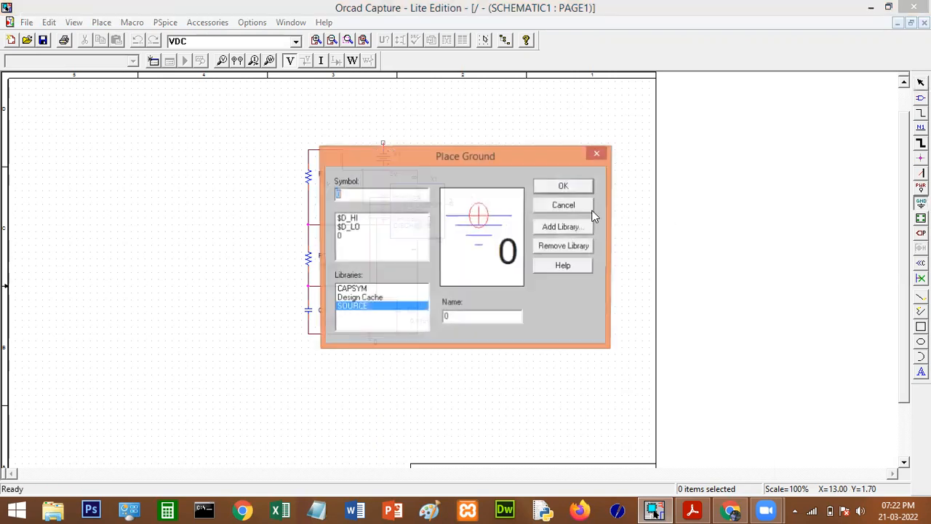
pyautogui.click(343, 236)
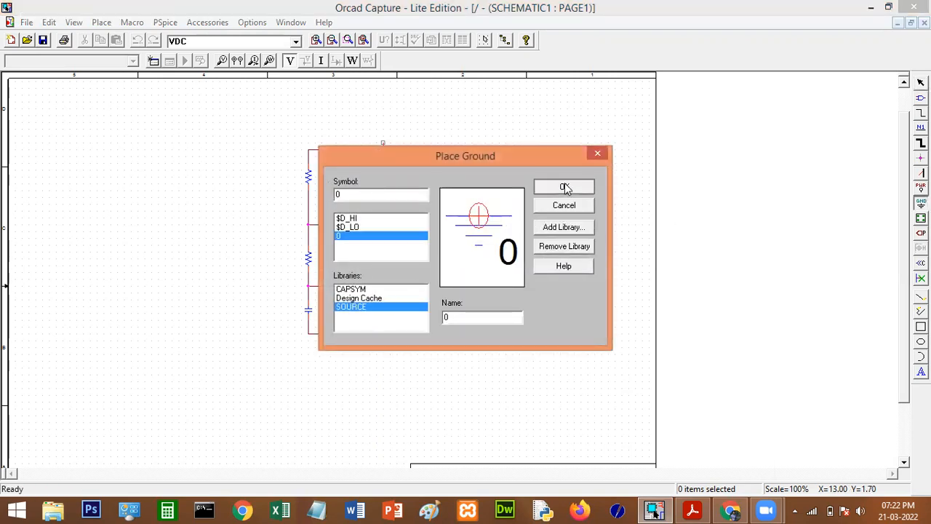
pyautogui.click(566, 187)
pyautogui.click(384, 146)
pyautogui.rightClick(474, 148)
pyautogui.click(509, 155)
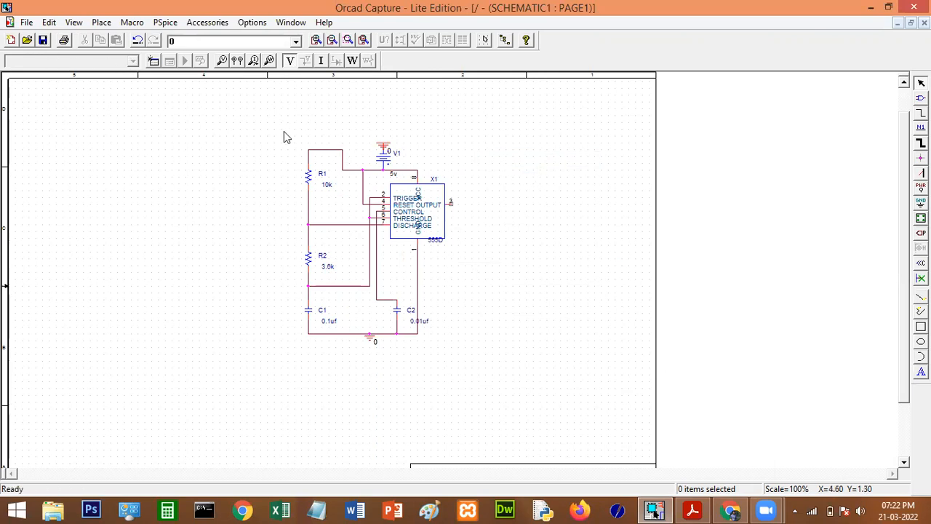
# Save the design and create a new PSpice simulation profile named dggr
pyautogui.click(43, 40)
pyautogui.click(164, 24)
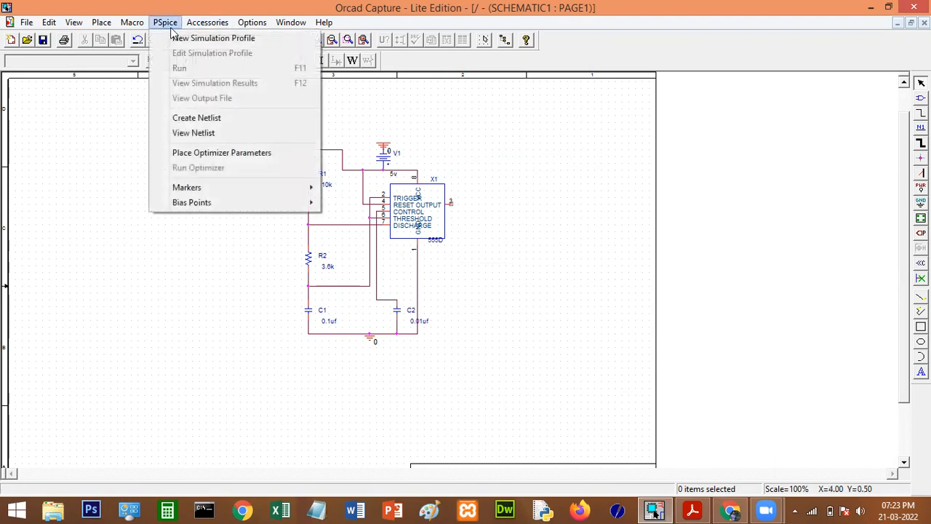
pyautogui.click(216, 42)
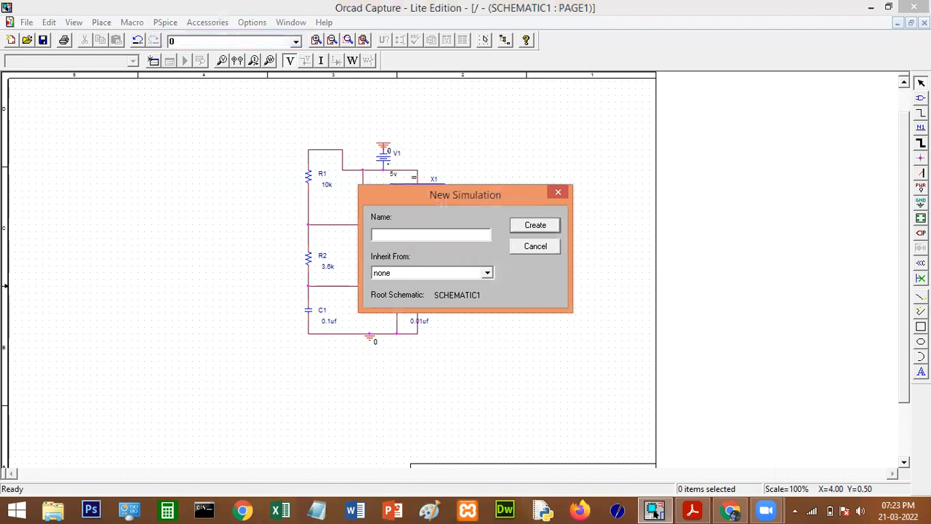
pyautogui.click(536, 226)
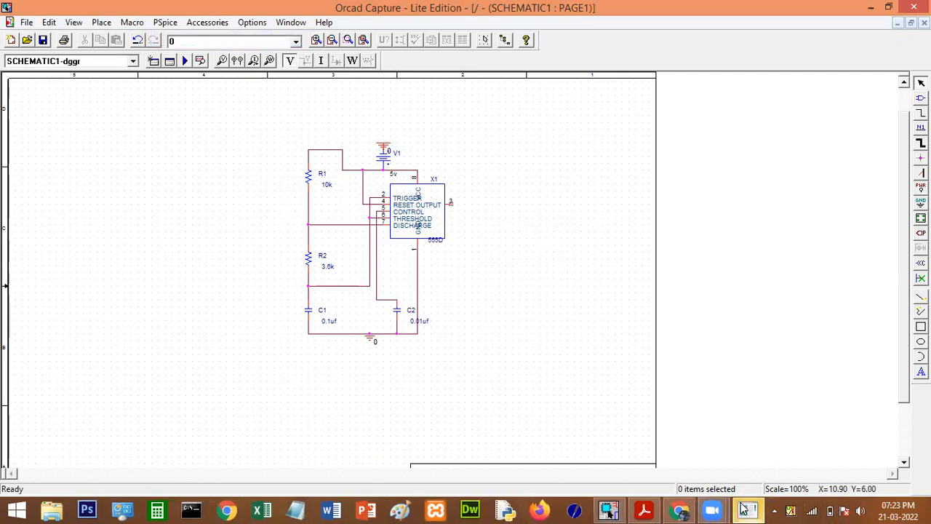
# Set the transient analysis run time to 10m and the maximum step size to 0.01m, and apply the simulation settings
pyautogui.moveTo(748, 507)
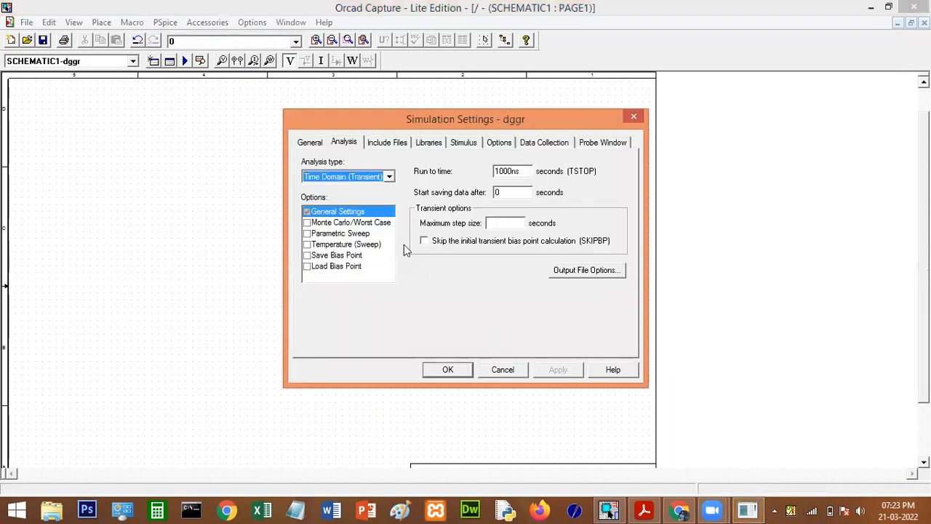
pyautogui.moveTo(525, 171); pyautogui.dragTo(439, 169)
pyautogui.write('10m')
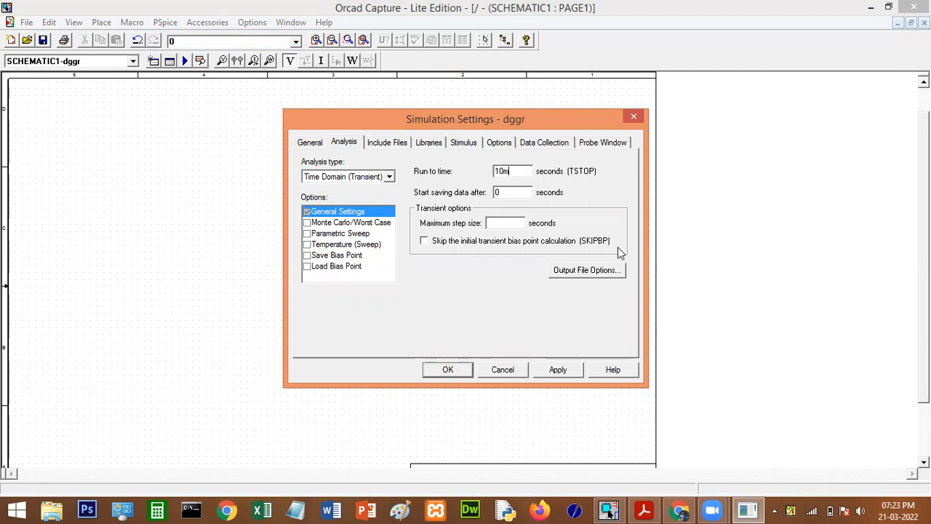
pyautogui.click(501, 223)
pyautogui.click(555, 371)
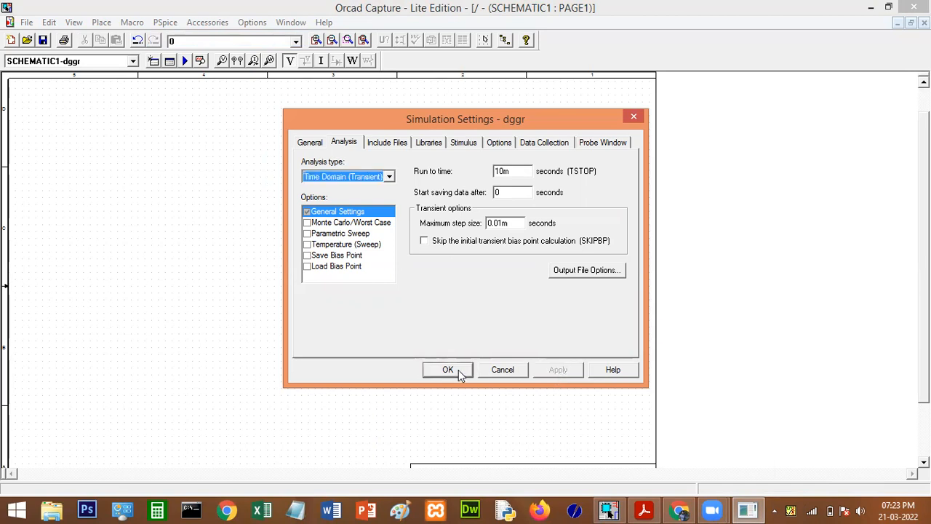
pyautogui.click(460, 371)
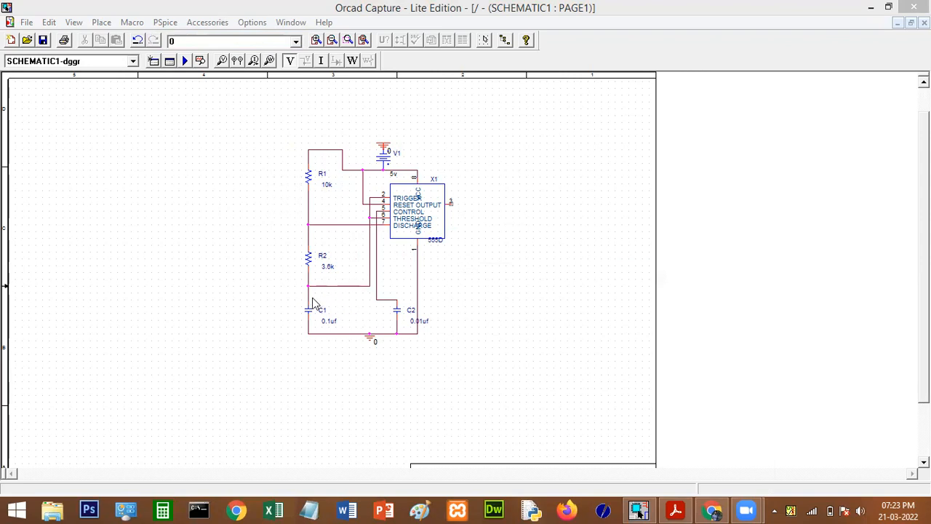
# Place voltage markers on the wire above capacitor C1 and on the timer's output pin 3
pyautogui.click(224, 62)
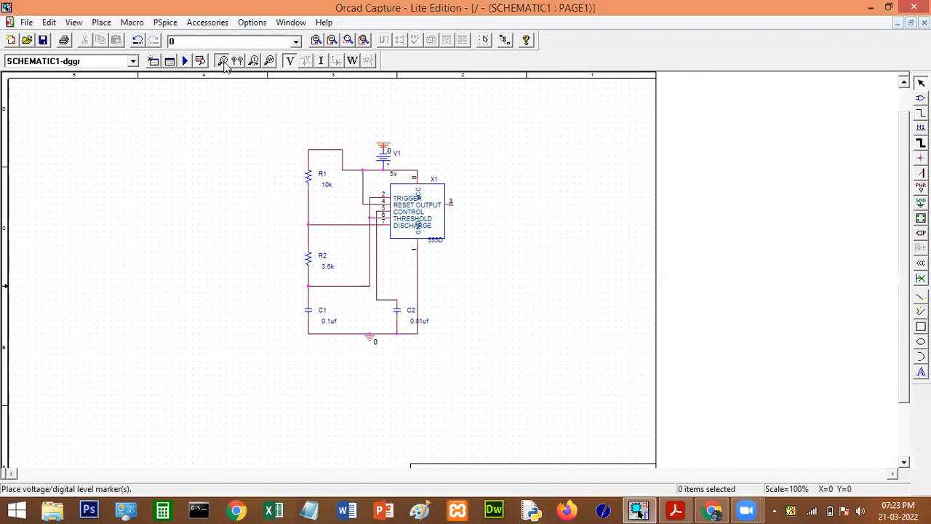
pyautogui.click(307, 296)
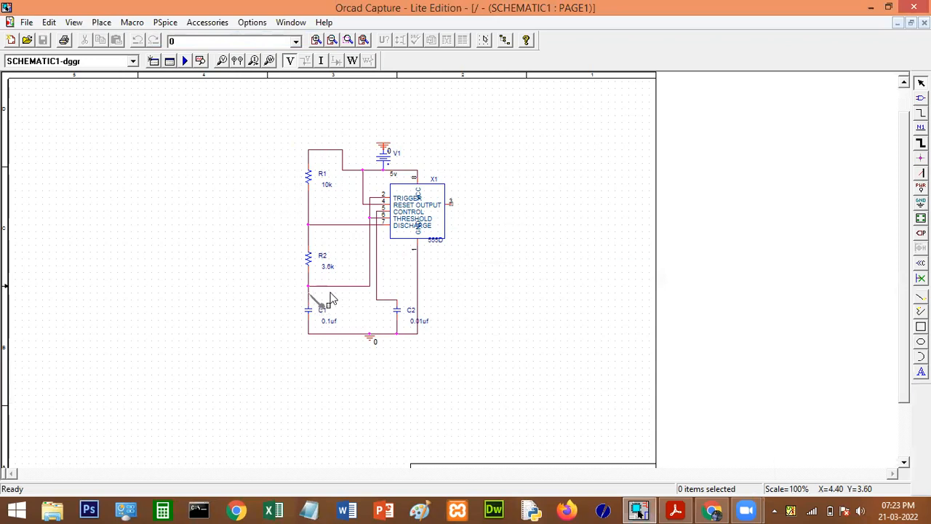
pyautogui.click(451, 205)
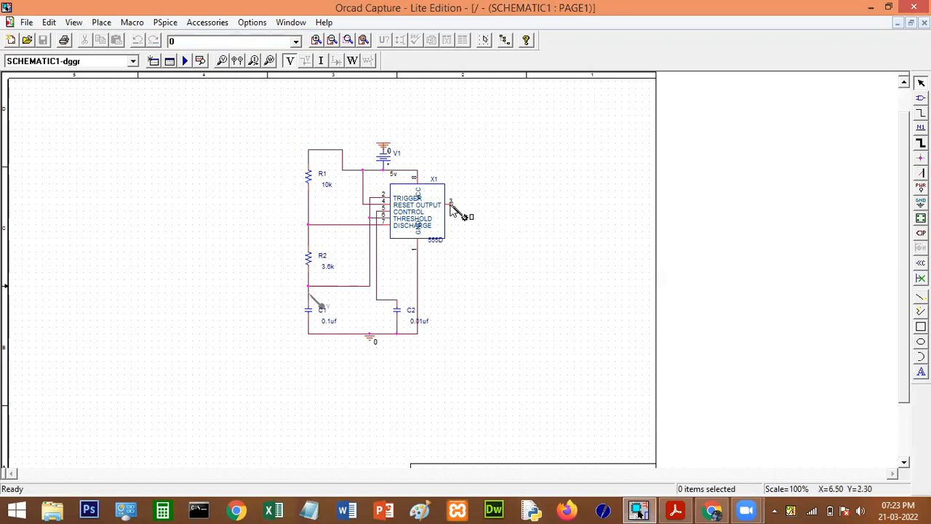
pyautogui.rightClick(522, 181)
pyautogui.click(534, 188)
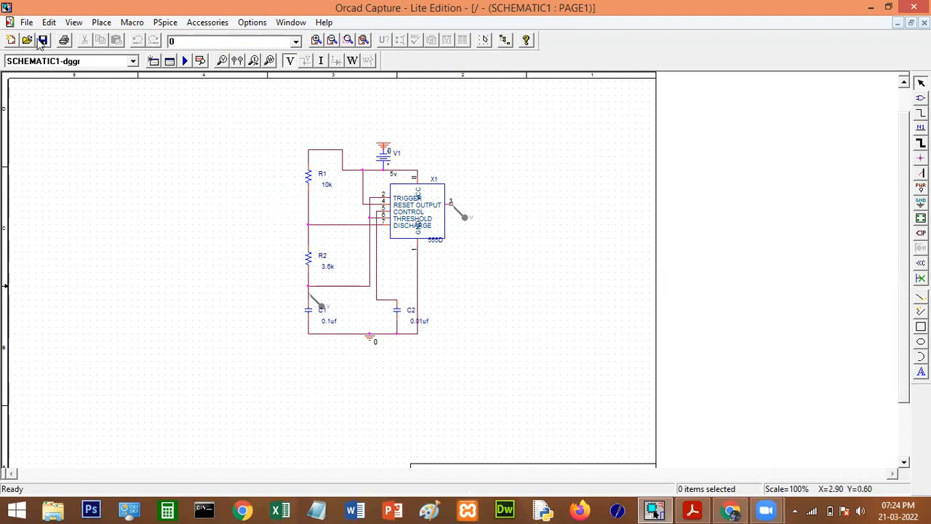
# Try to run the simulation, and delete the voltage marker from the timer's output pin
pyautogui.click(186, 61)
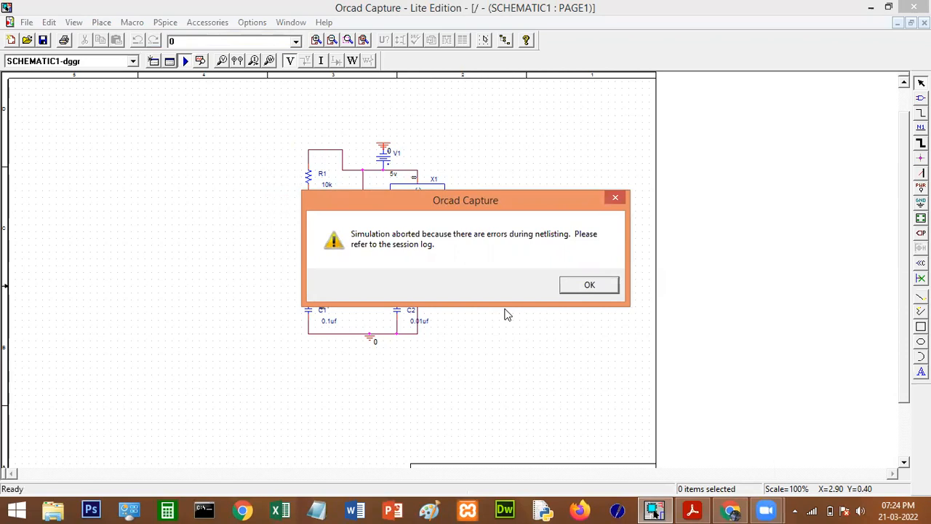
pyautogui.click(589, 286)
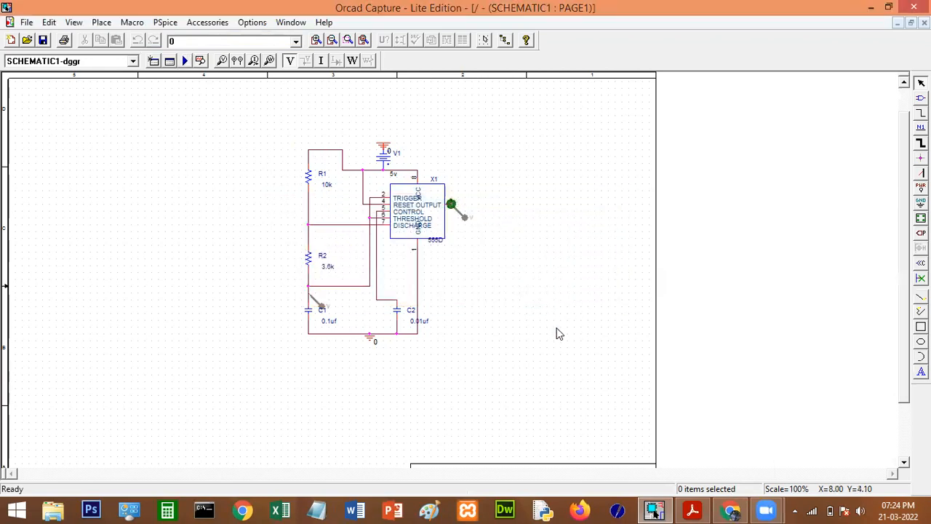
pyautogui.click(460, 214)
pyautogui.press('Delete')
# Place a vertically rotated resistor R from the ANALOG library beside the timer, on its output side
pyautogui.click(101, 21)
pyautogui.click(120, 38)
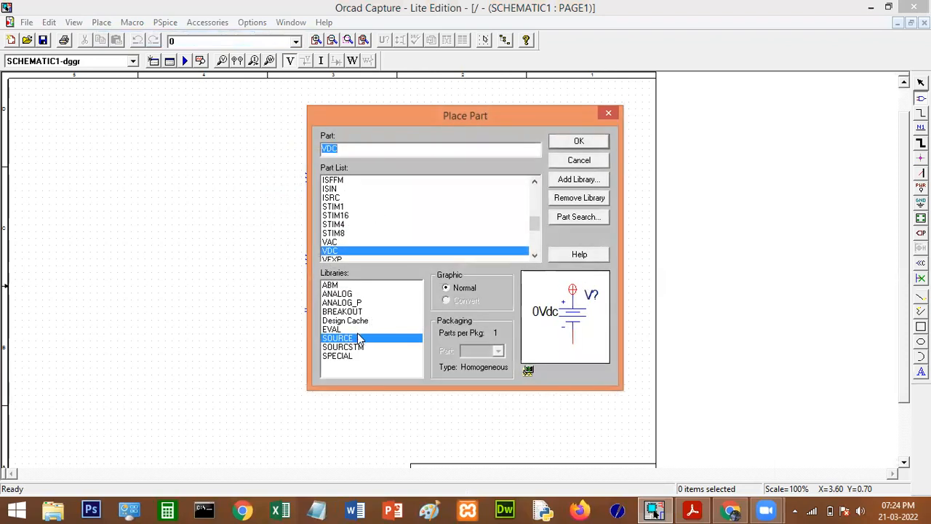
pyautogui.click(339, 294)
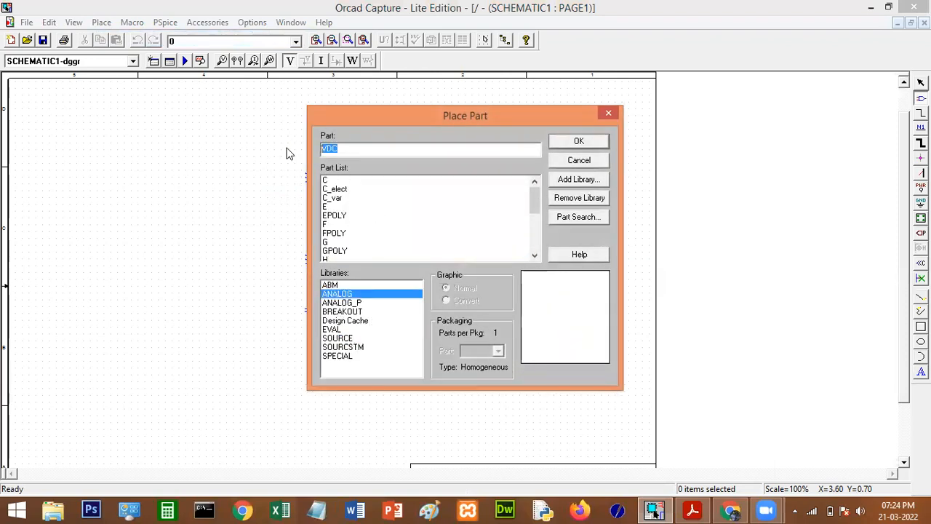
pyautogui.write('R')
pyautogui.click(567, 141)
pyautogui.rightClick(601, 295)
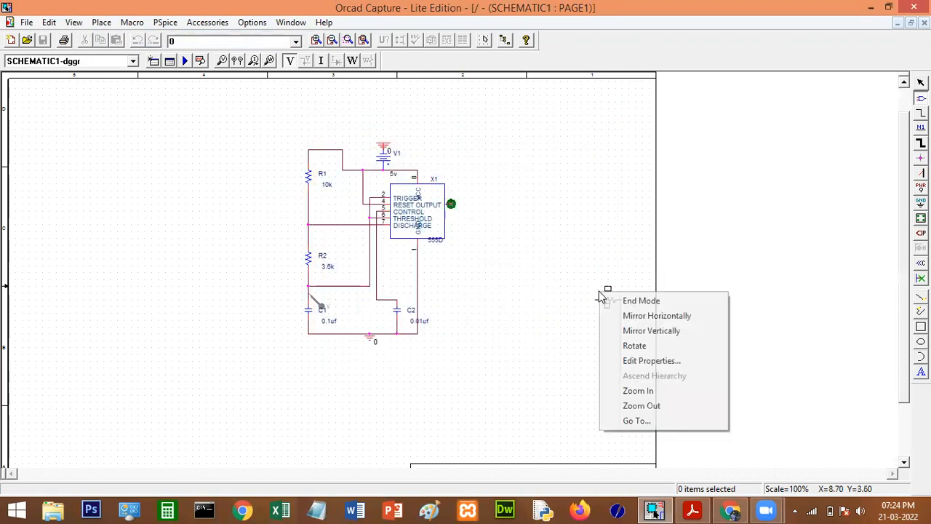
pyautogui.click(653, 346)
pyautogui.click(491, 298)
pyautogui.rightClick(518, 217)
pyautogui.click(544, 224)
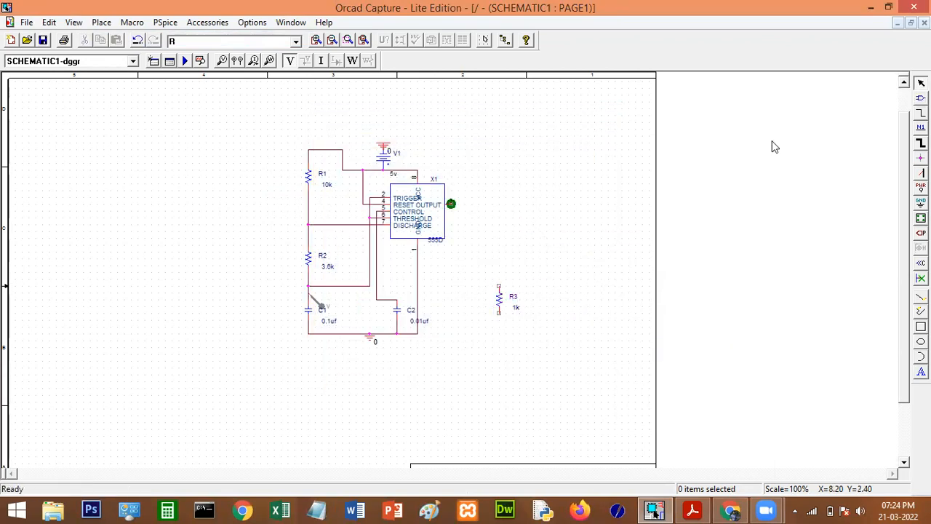
# Wire the upper end of R3 to the timer's output pin 3 and its lower end to the common ground wire
pyautogui.press('w')
pyautogui.click(499, 285)
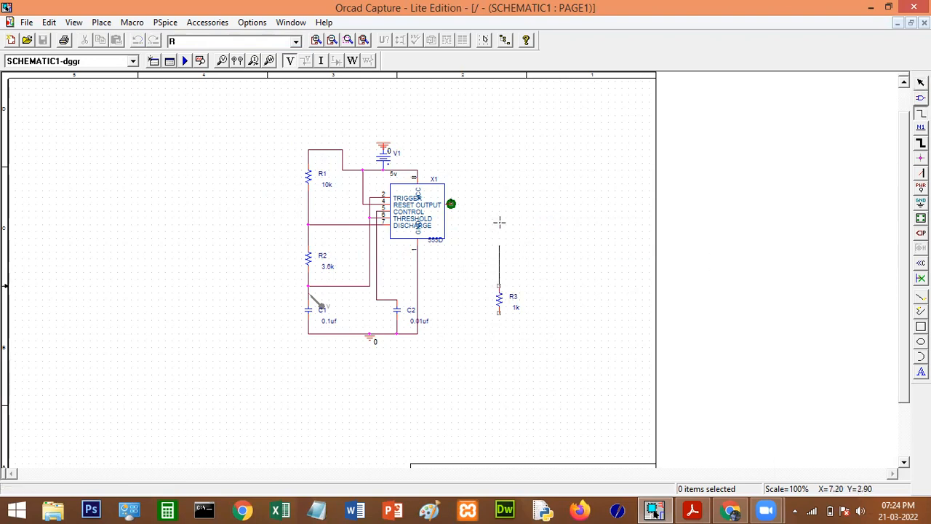
pyautogui.click(450, 204)
pyautogui.click(499, 313)
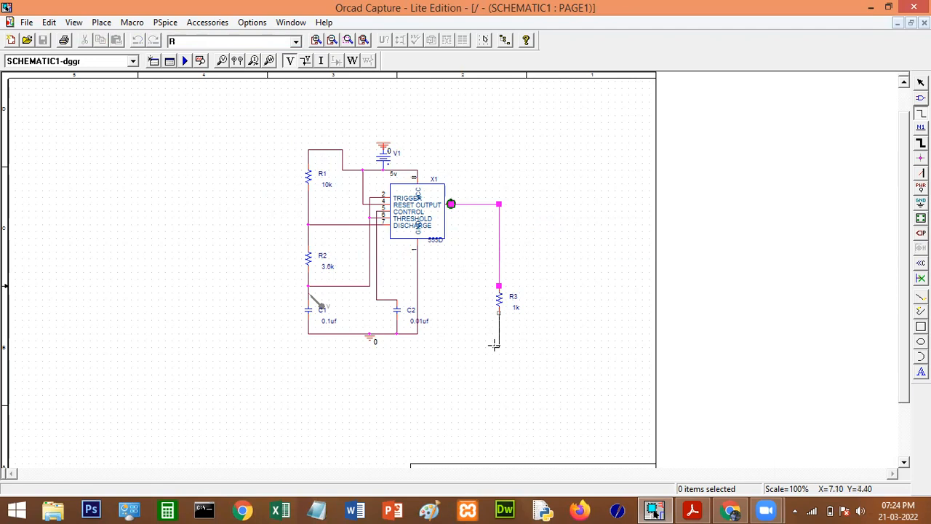
pyautogui.click(417, 333)
pyautogui.rightClick(576, 187)
pyautogui.click(591, 197)
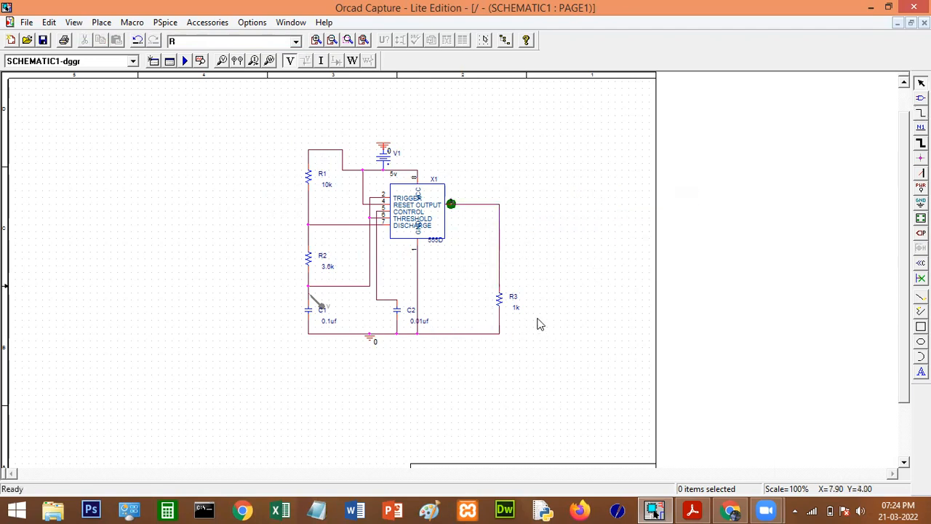
# Set the value of resistor R3 to 100k
pyautogui.doubleClick(517, 307)
pyautogui.write('100k')
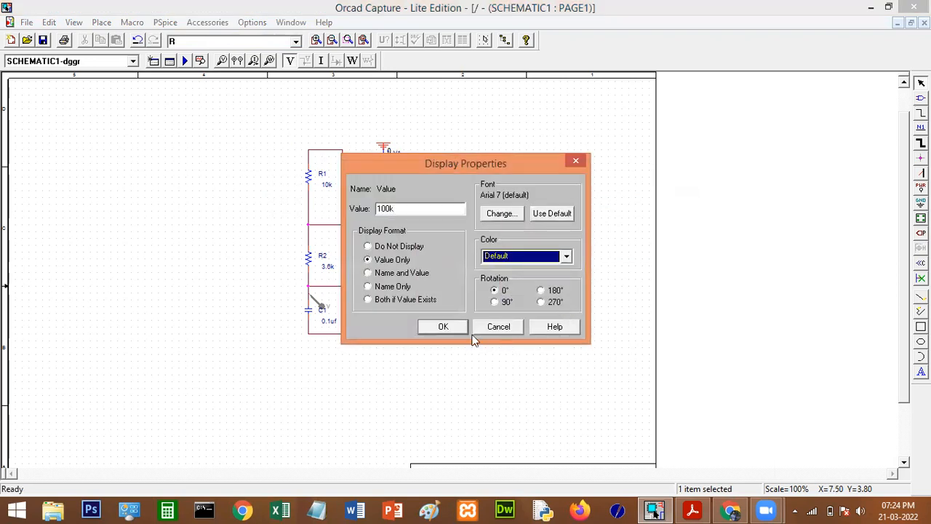
pyautogui.press('Return')
# Place a voltage marker on the output wire above resistor R3
pyautogui.click(220, 63)
pyautogui.click(505, 227)
pyautogui.rightClick(530, 194)
pyautogui.click(546, 204)
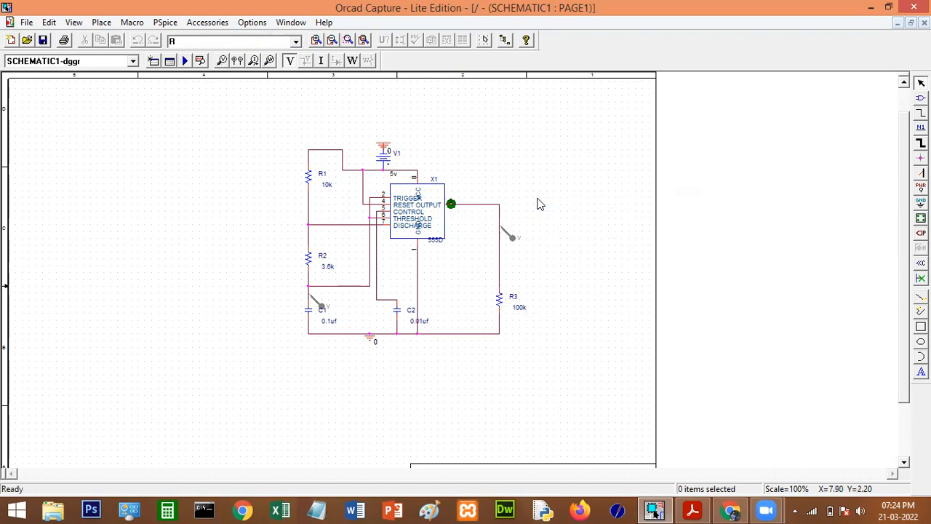
# Save and simulate the circuit, and compare the plotted capacitor and output waveforms in PSpice A/D with the schematic
pyautogui.click(41, 39)
pyautogui.click(185, 62)
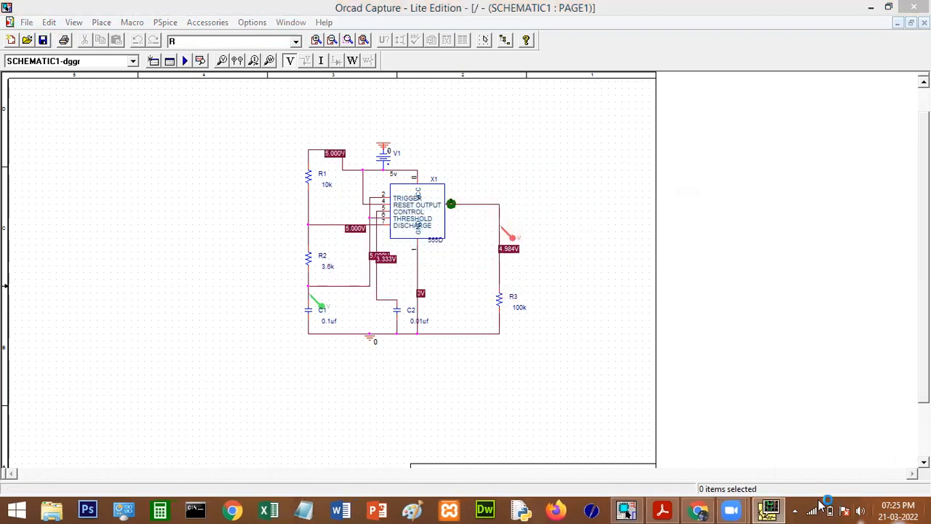
pyautogui.click(768, 509)
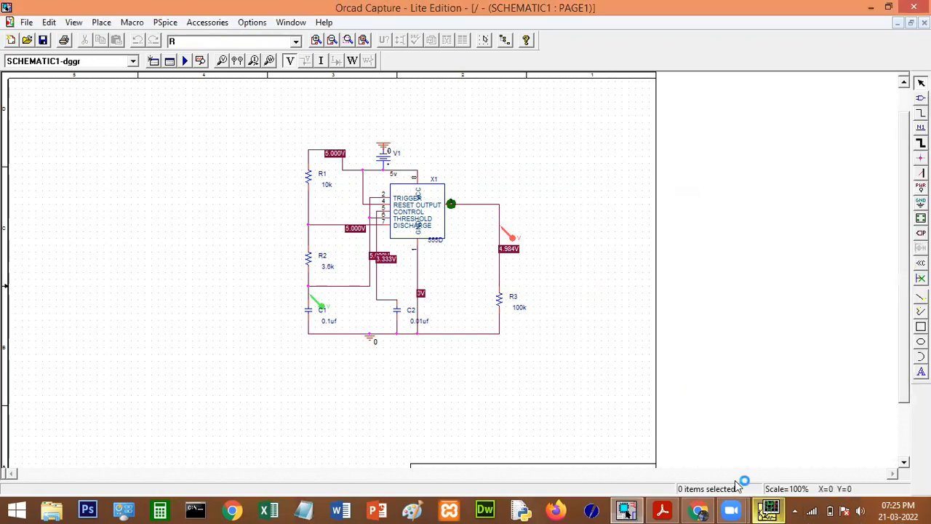
pyautogui.click(771, 505)
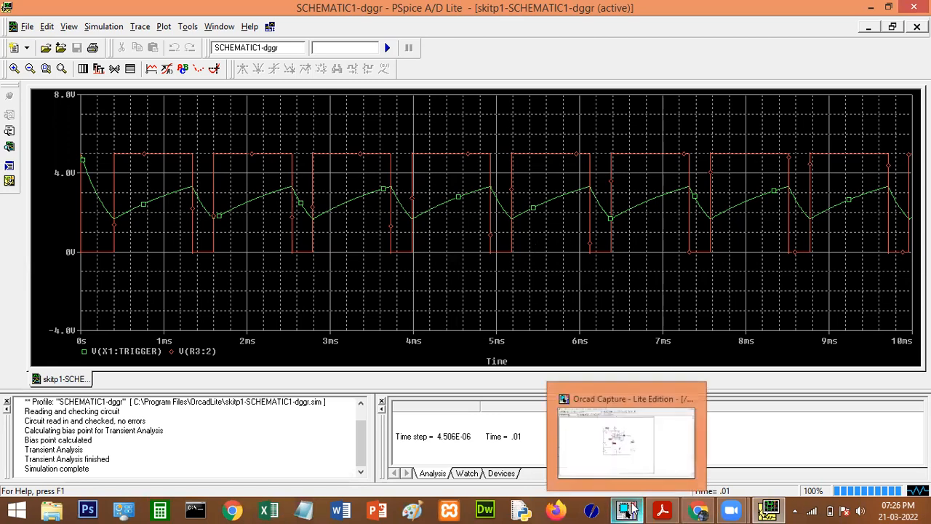
pyautogui.click(627, 509)
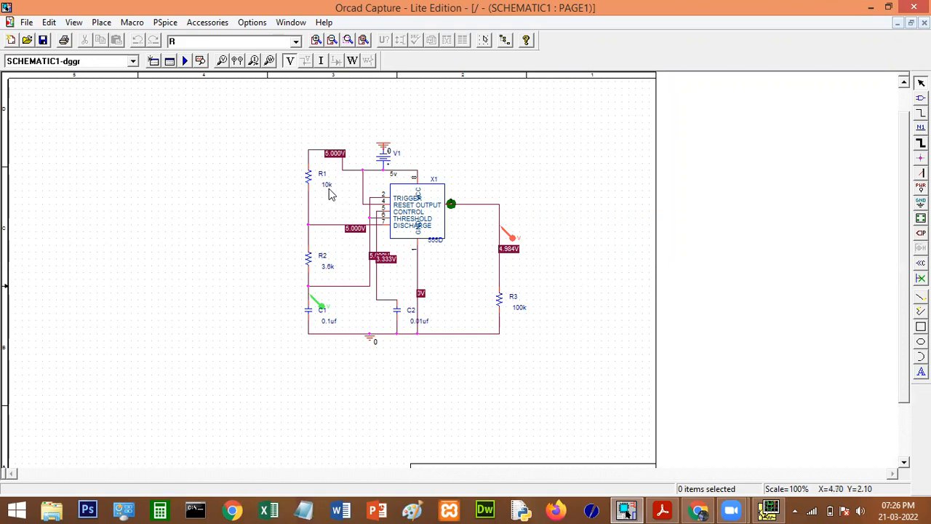
pyautogui.click(767, 509)
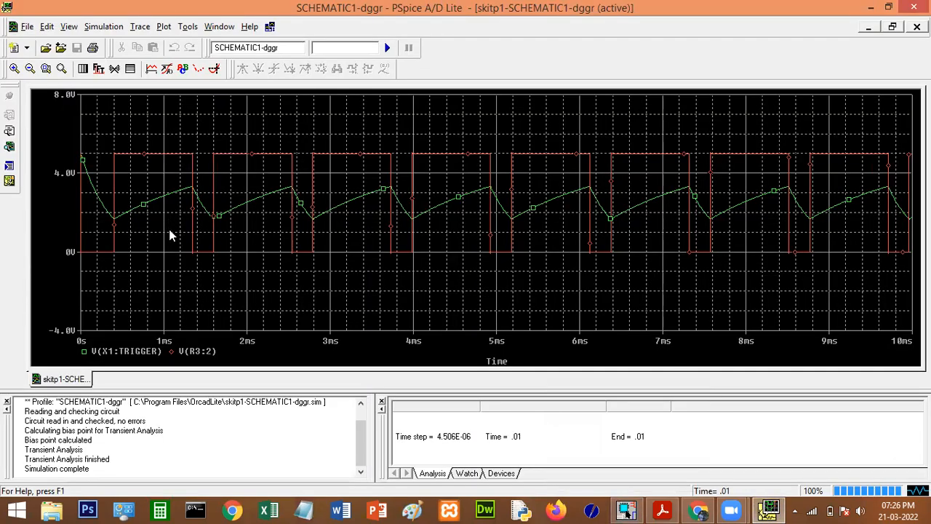